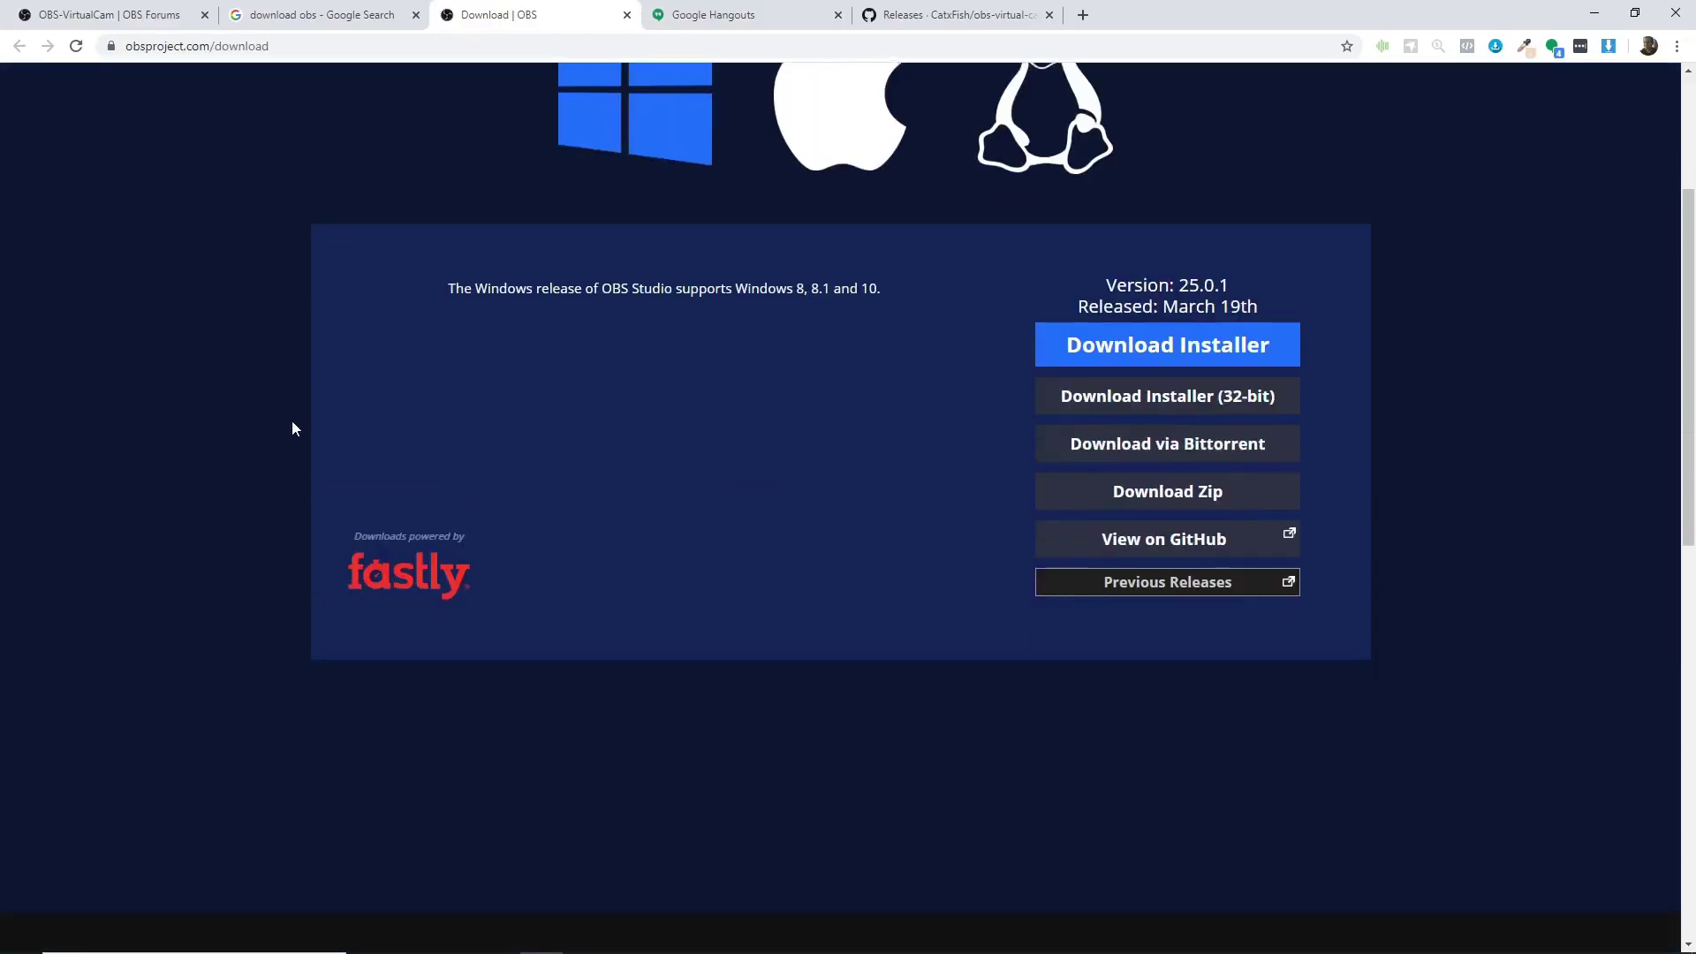
Check the Hangouts tab, then view the OBS-VirtualCam 2.0.4 release on GitHub.
scroll(291, 420, "up", 5)
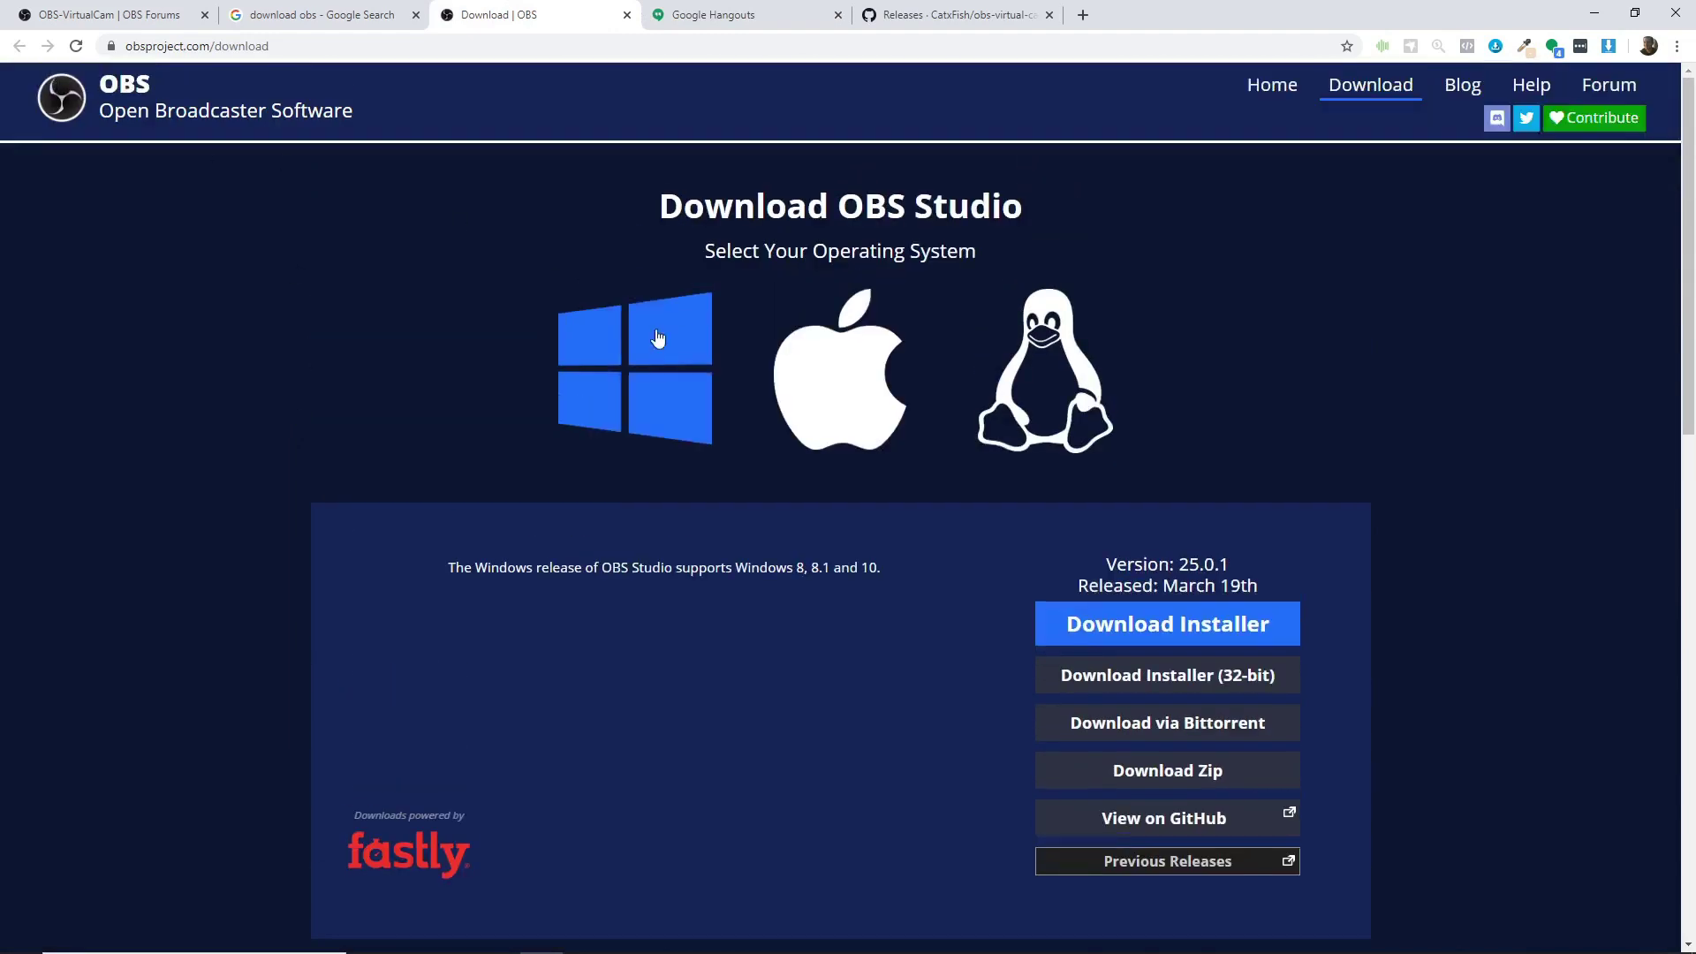
left_click(726, 14)
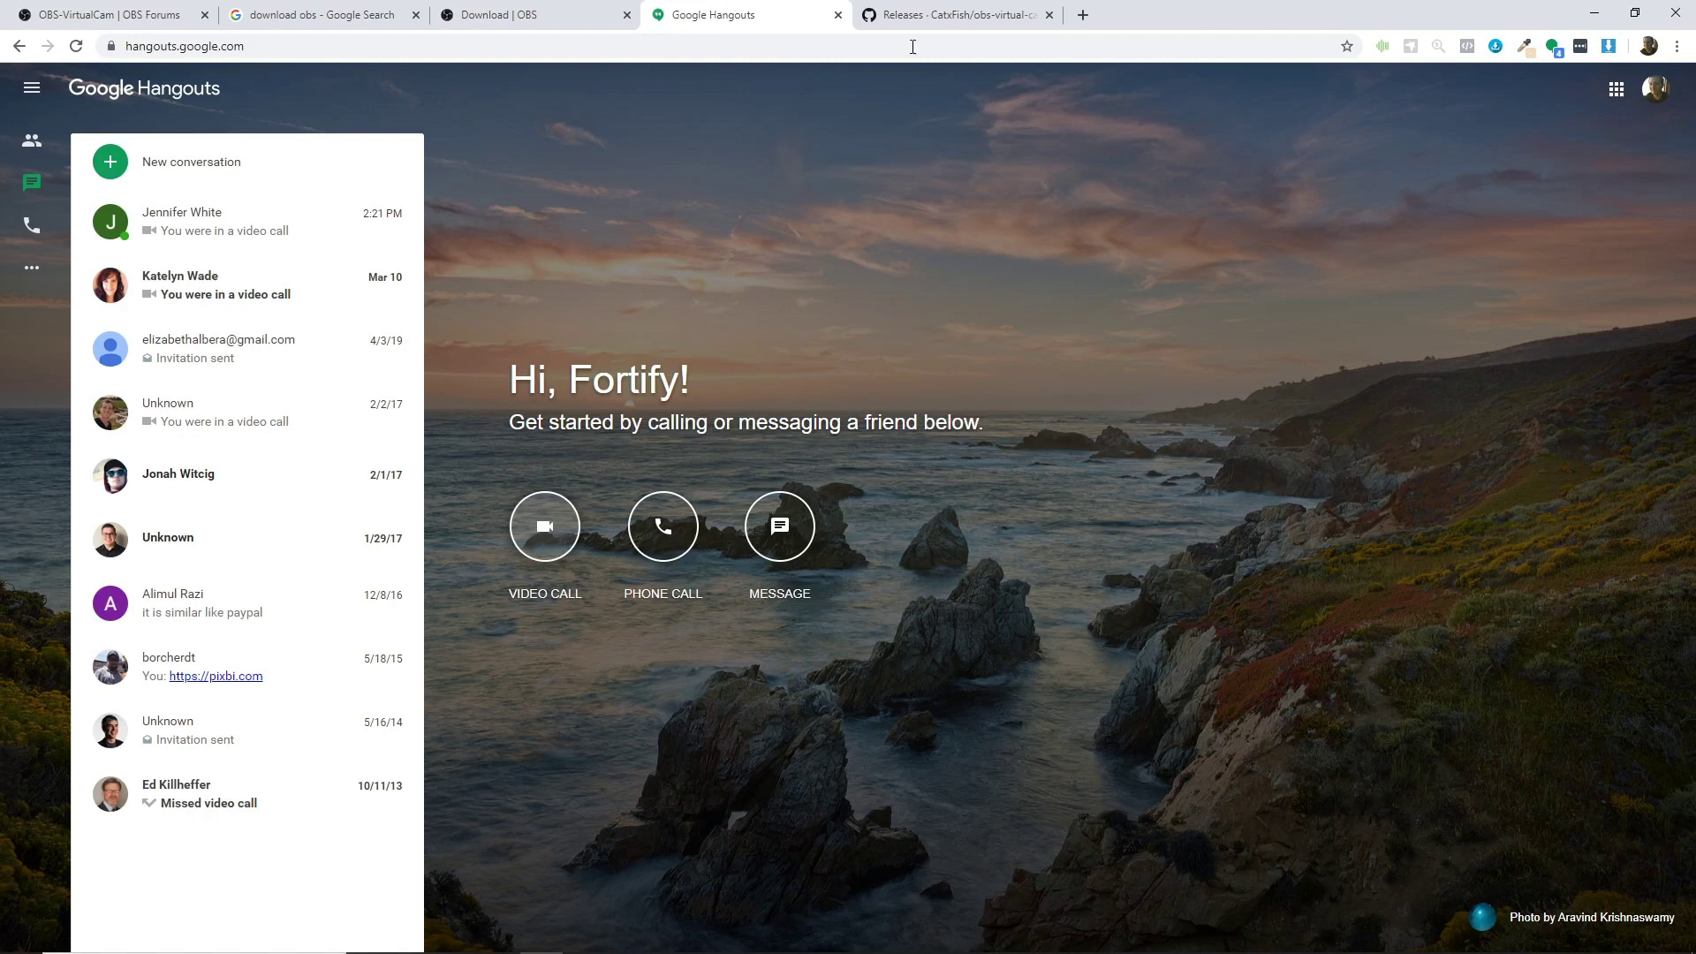
left_click(929, 18)
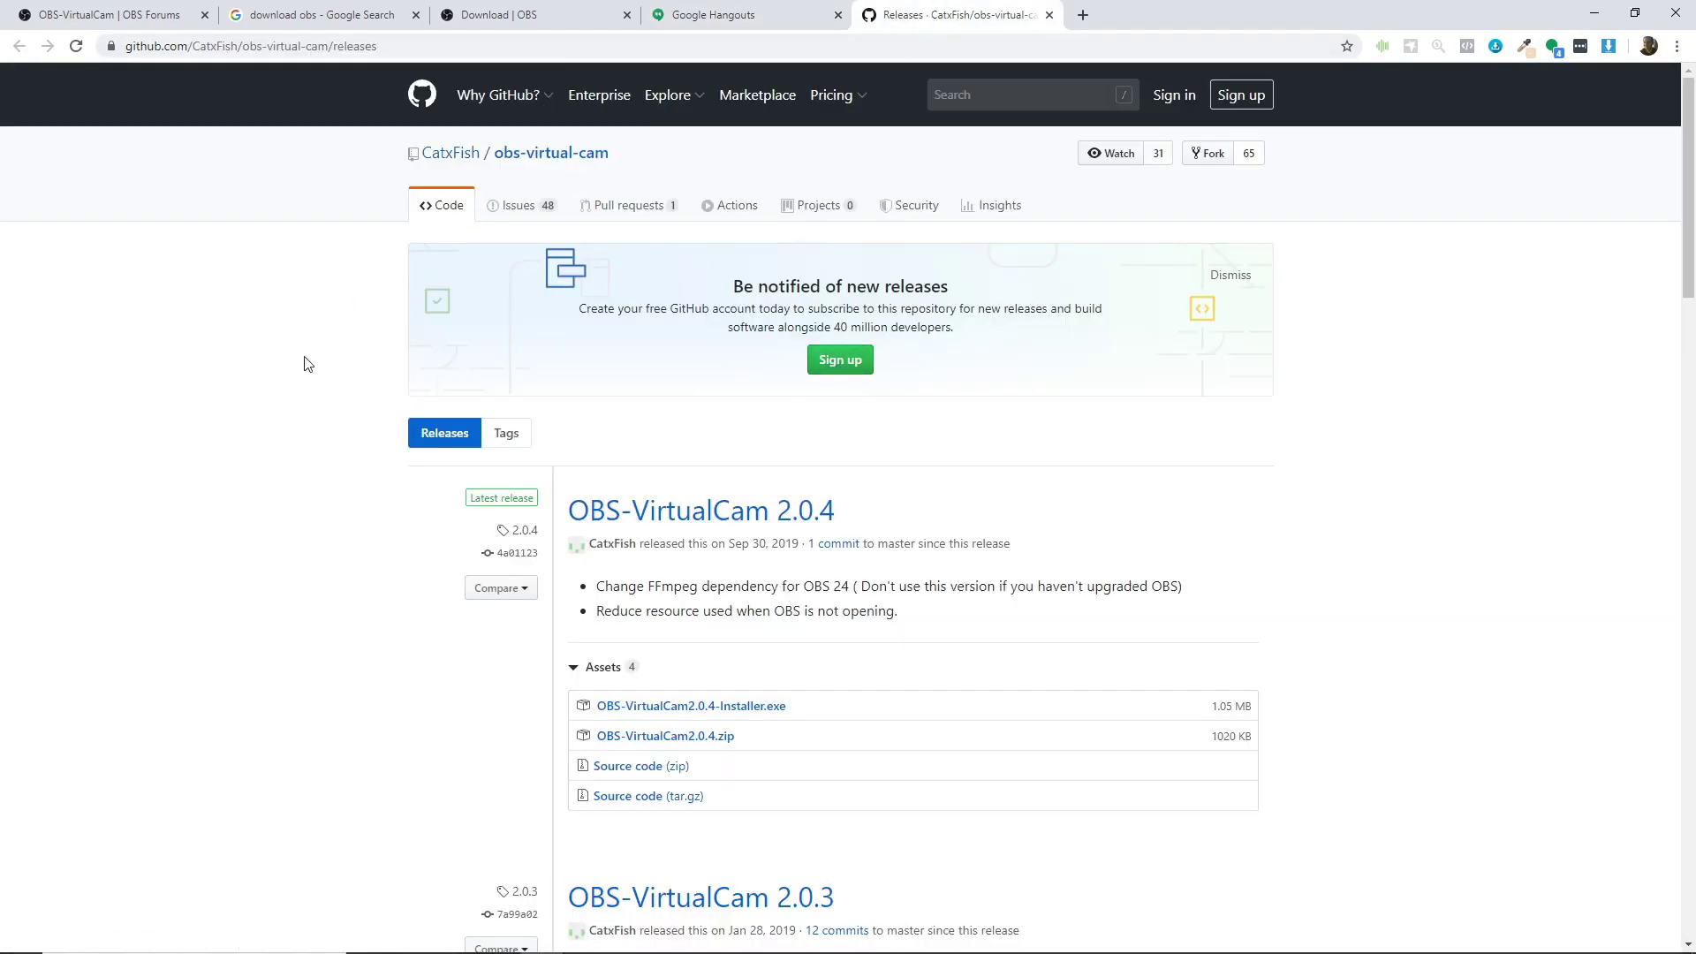
left_click_drag(919, 516, 424, 521)
left_click(316, 536)
scroll(333, 537, "down", 2)
scroll(358, 541, "up", 2)
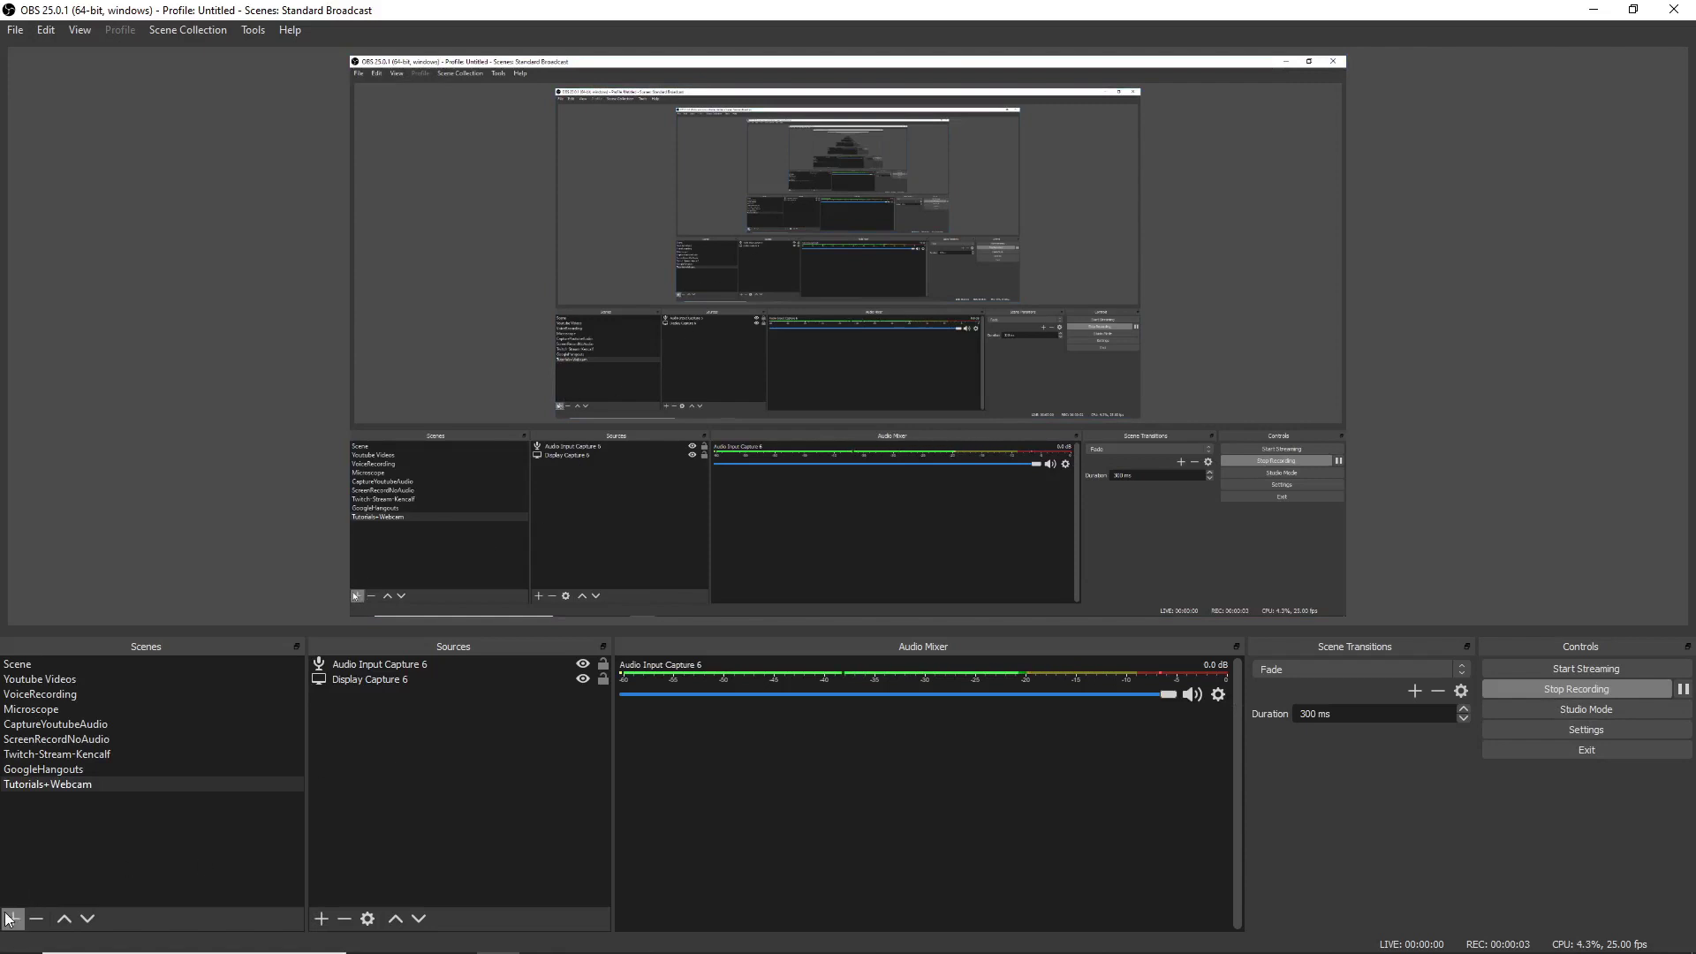
Create a new scene named 'Hangout-Tutorial'.
left_click(11, 920)
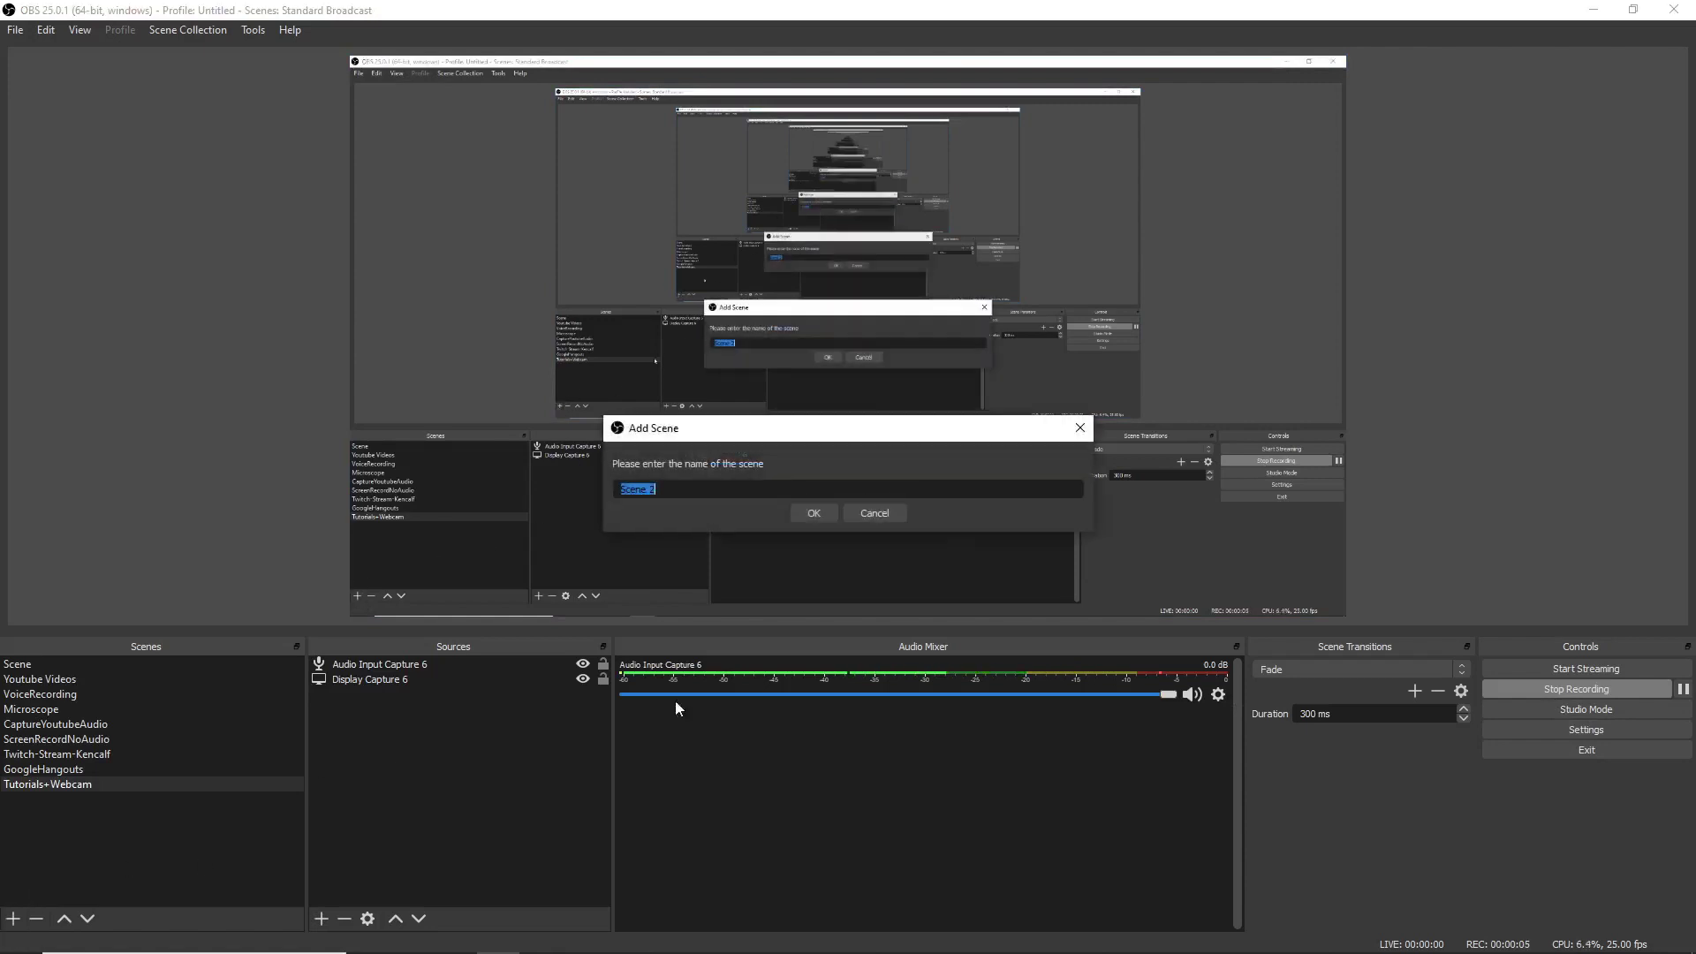
type("Hn")
key("BackSpace")
type("angouyt")
key("BackSpace")
key("BackSpace")
type("t-Tutorial")
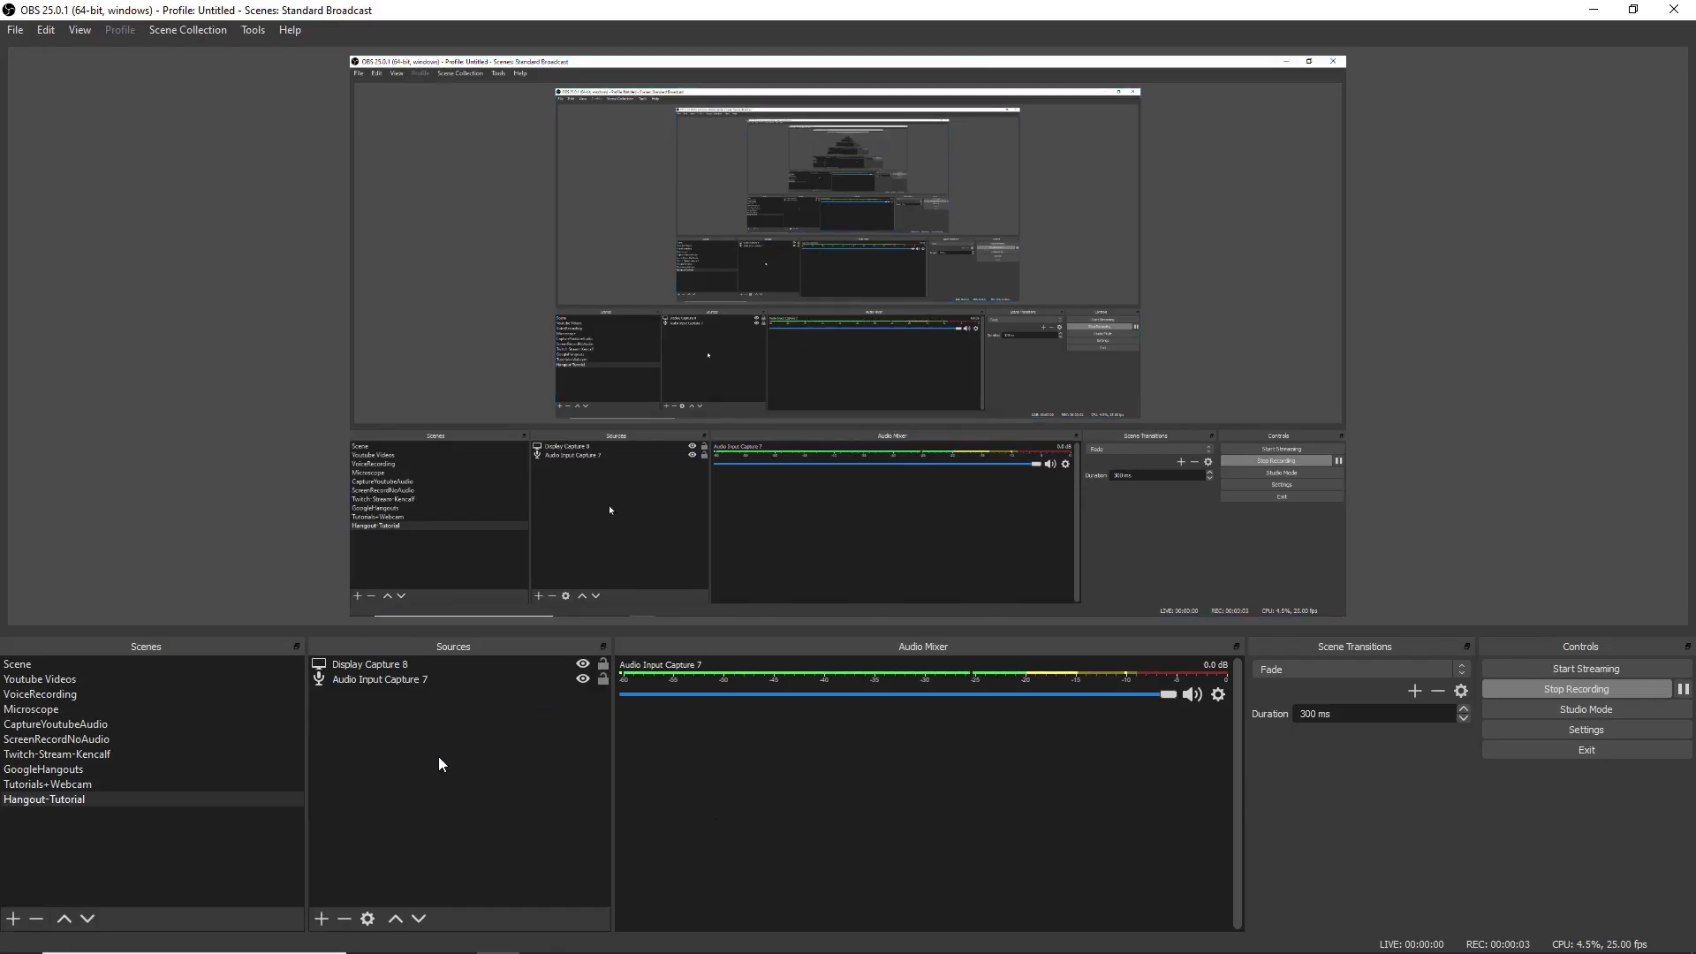
left_click(396, 667)
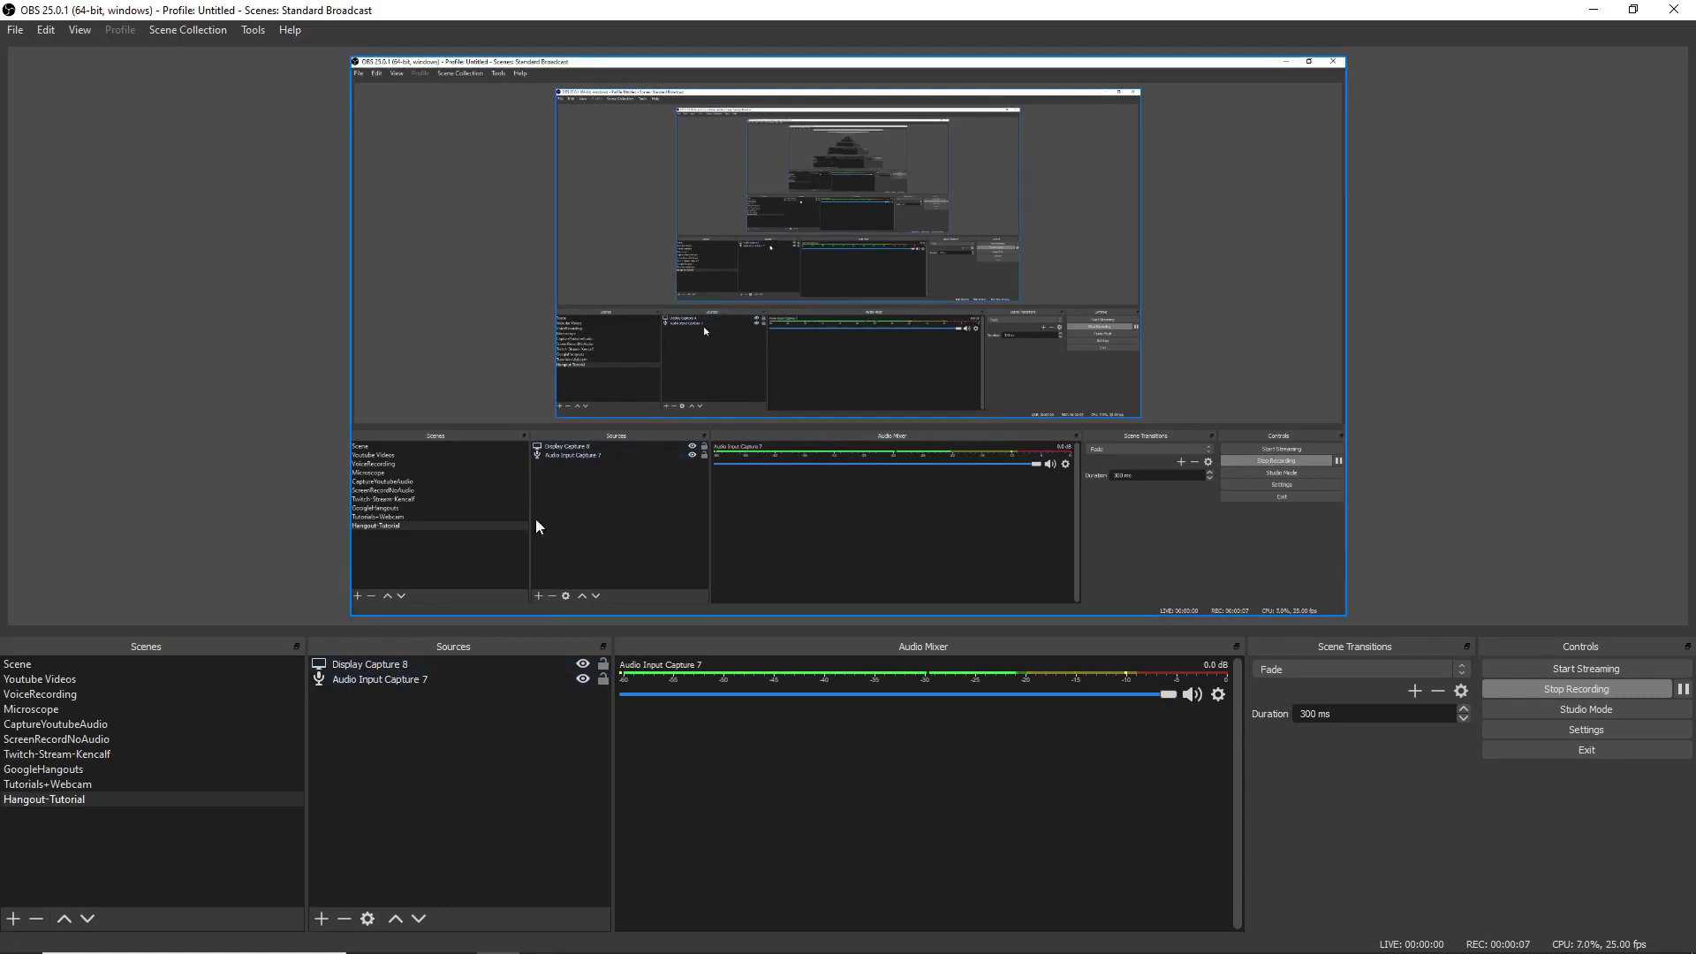
left_click(477, 710)
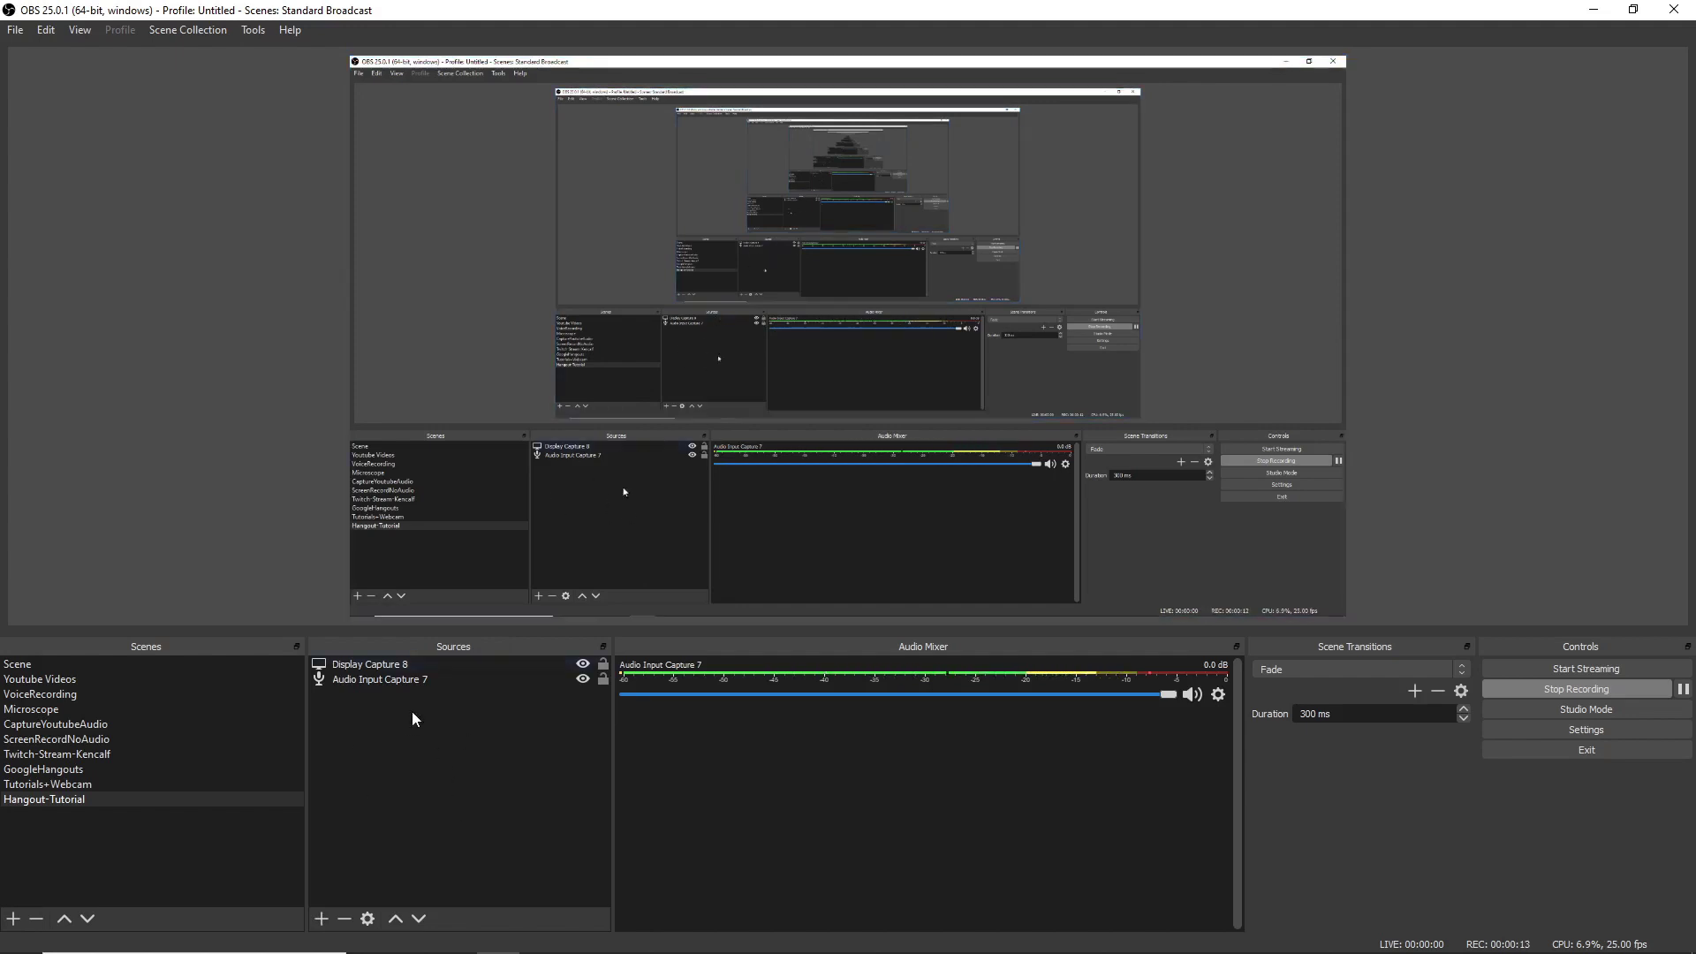
Add Video Capture Device 7 (HD Pro Webcam C920), enlarged to about 803x602 at top-left.
left_click(321, 918)
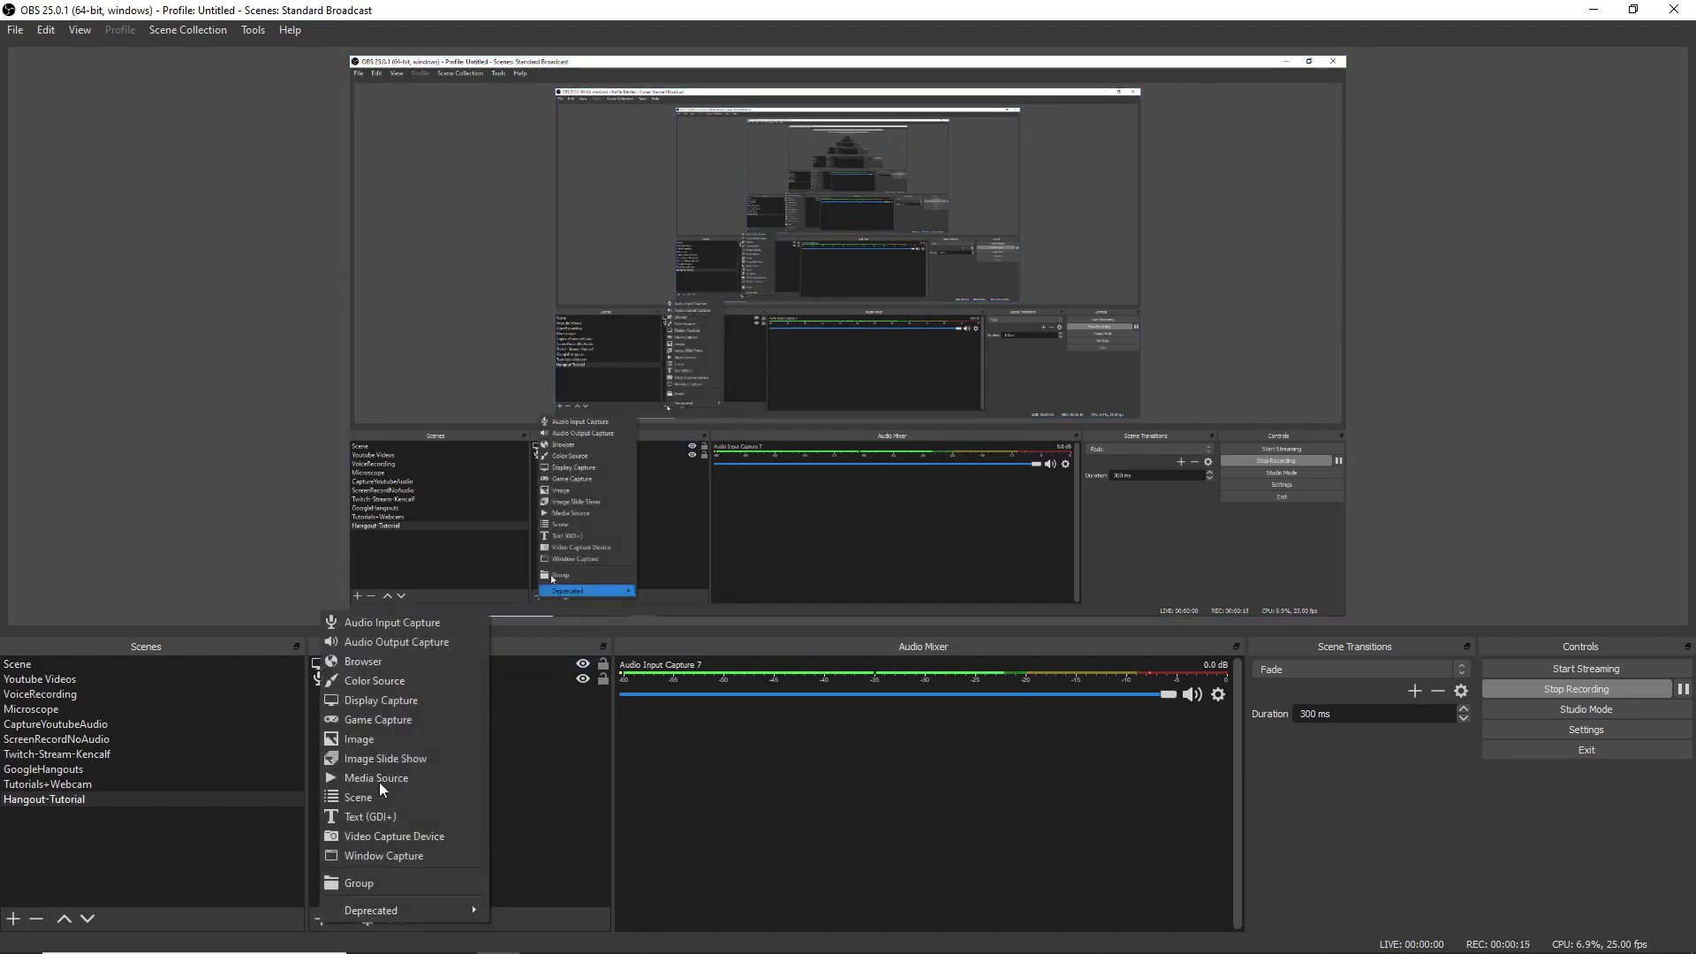
left_click(430, 835)
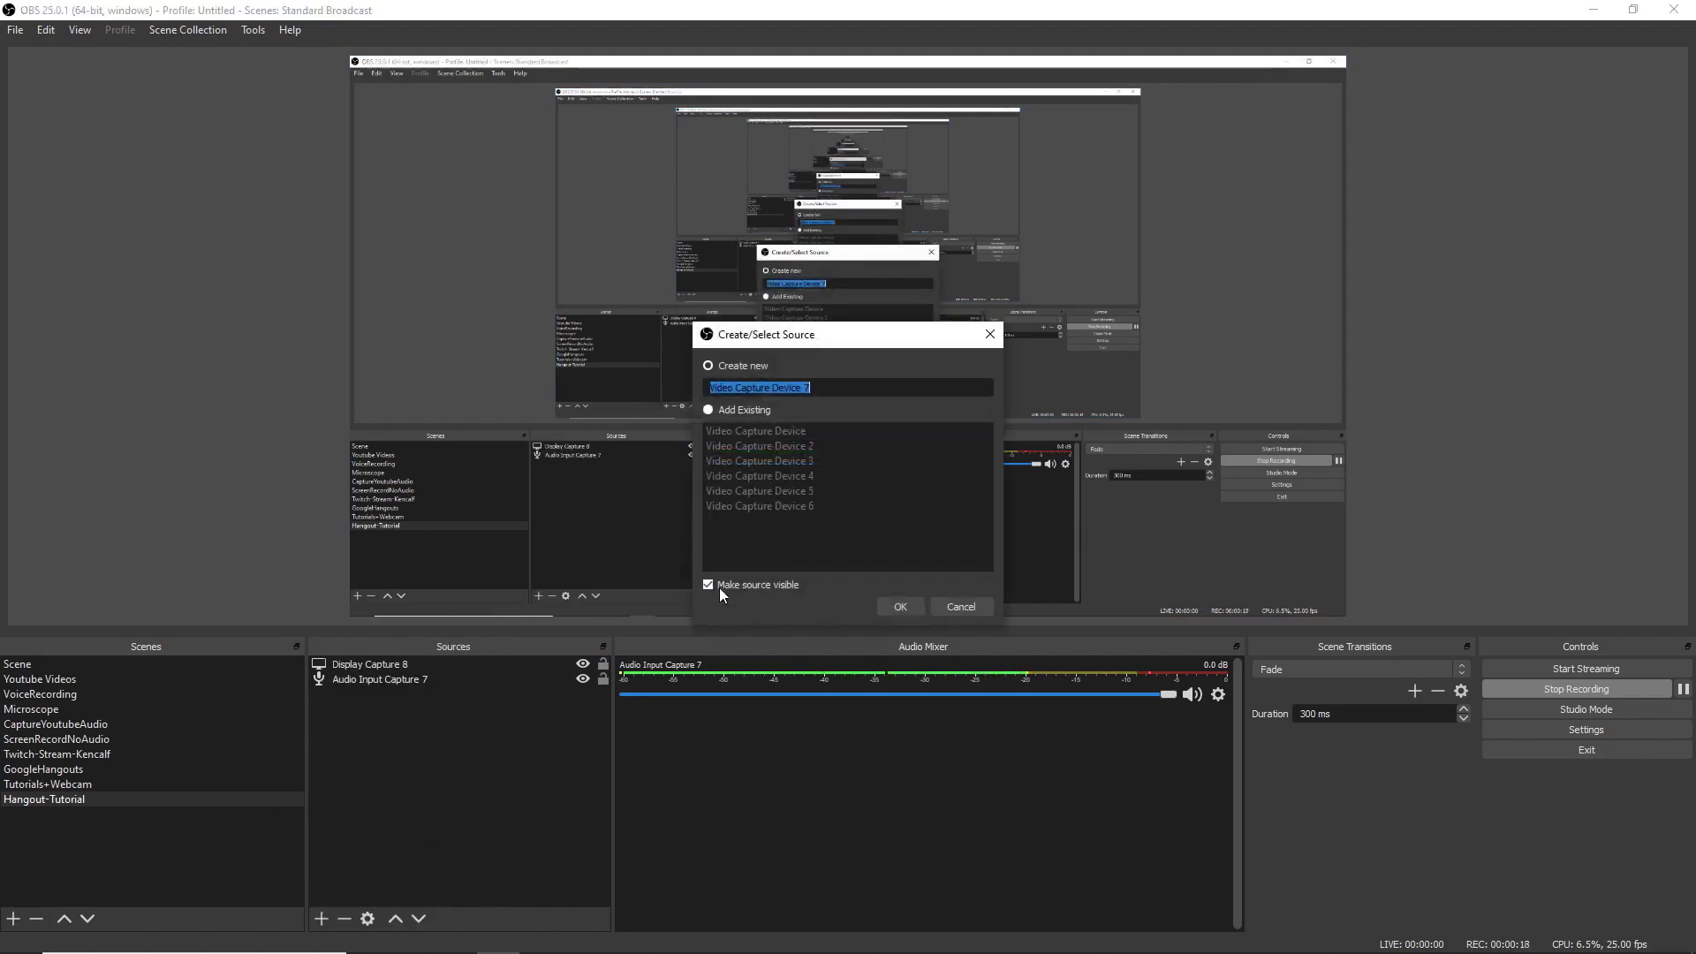
left_click(894, 606)
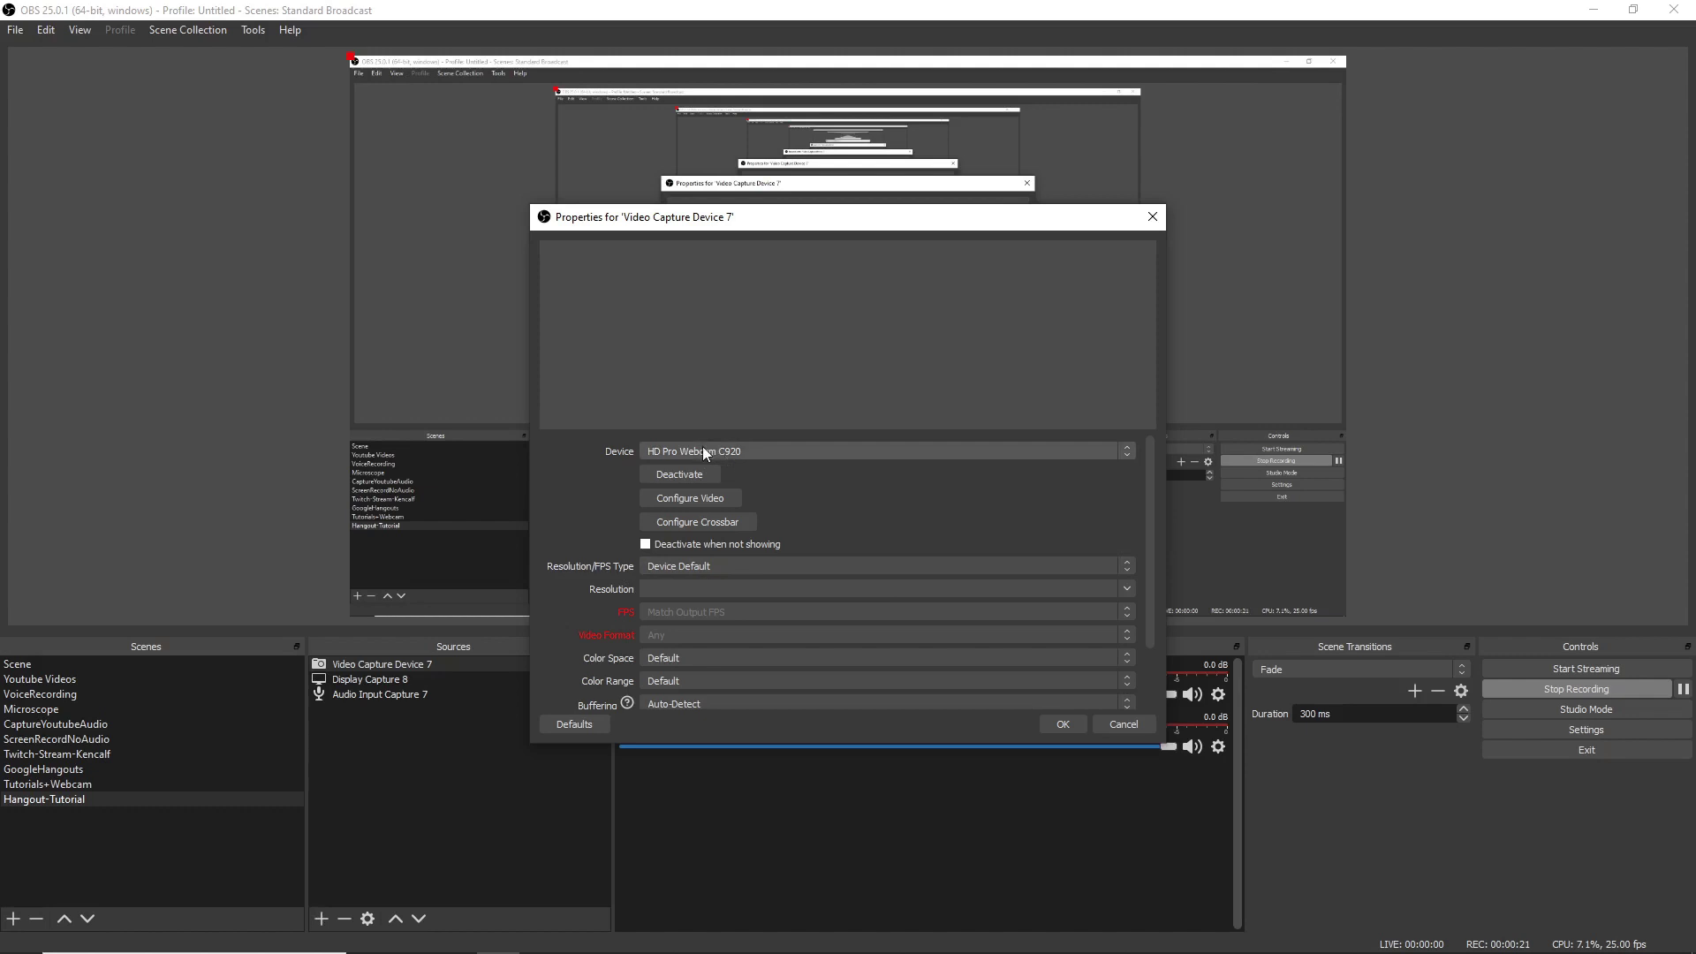
left_click(1063, 724)
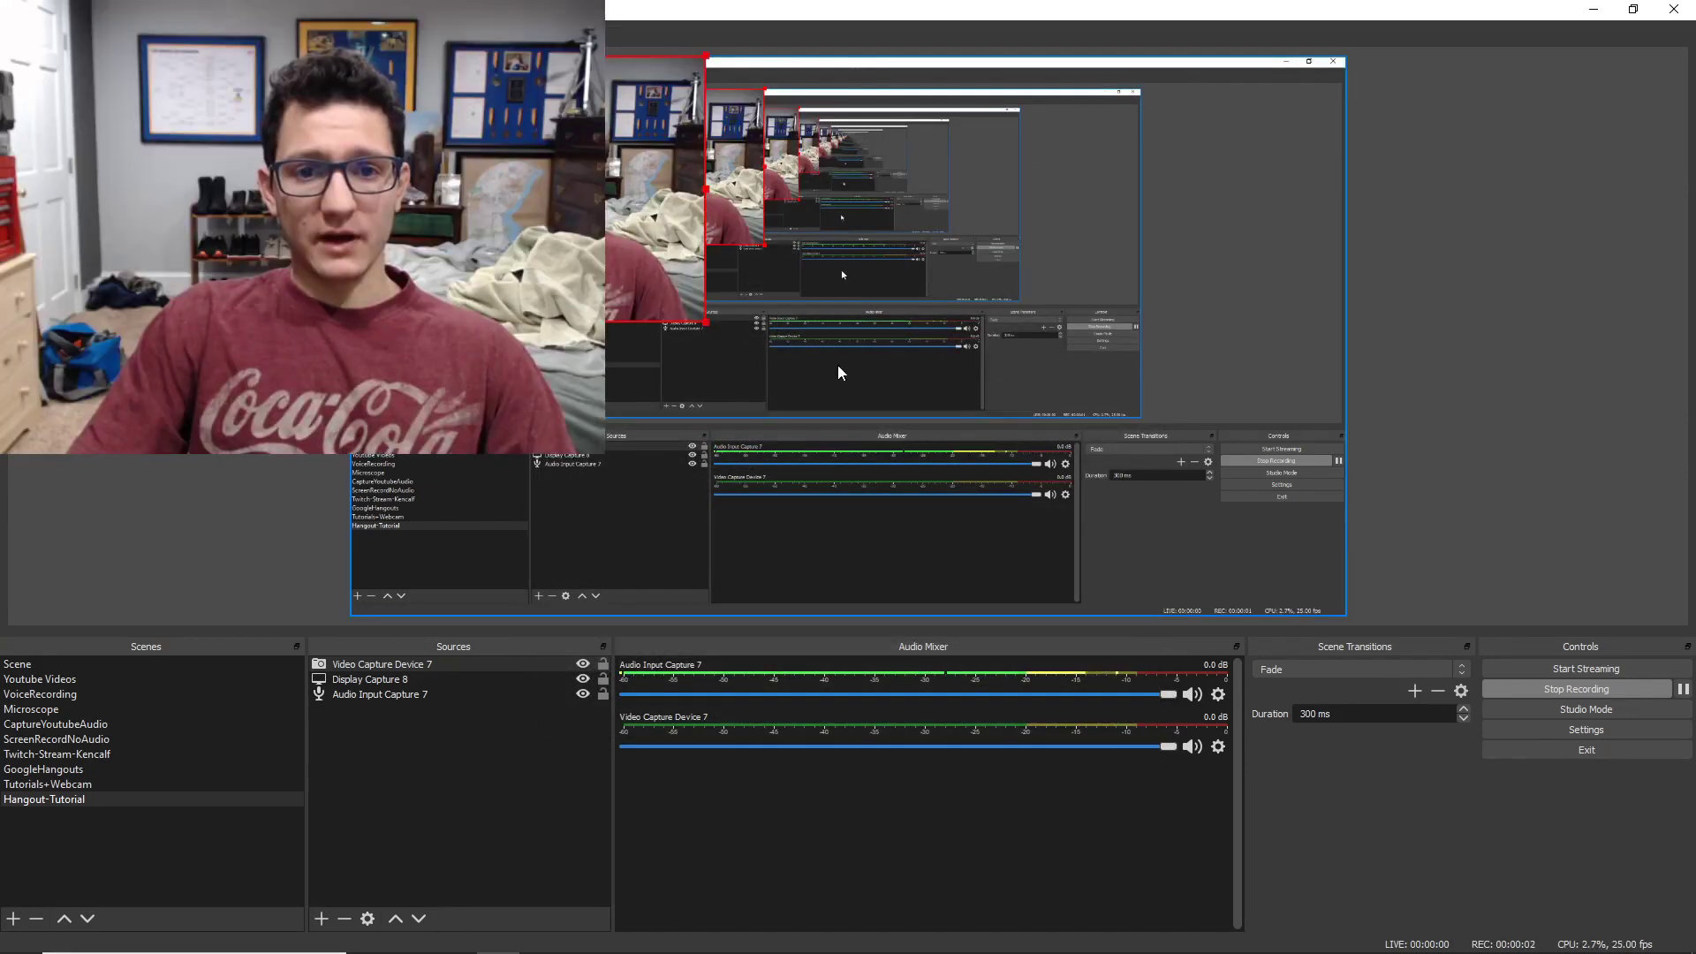
mouse_move(606, 226)
left_mouse_down()
mouse_move(817, 341)
mouse_move(684, 354)
mouse_move(640, 247)
mouse_move(606, 226)
left_mouse_up()
left_click_drag(605, 454, 709, 532)
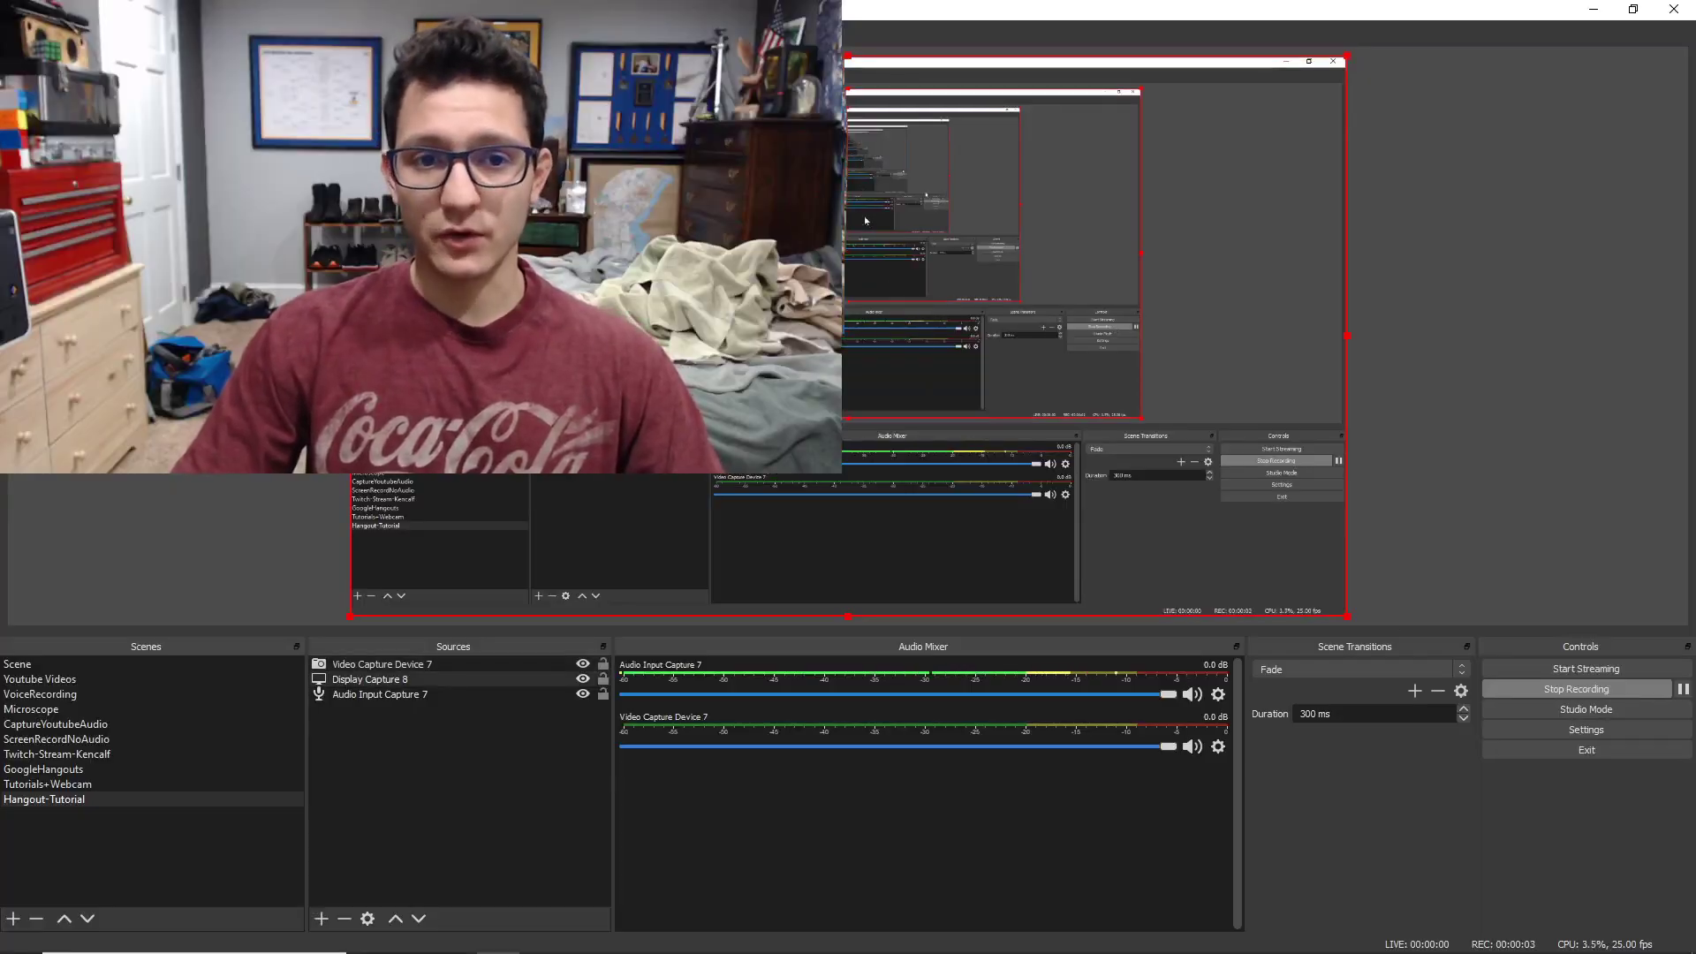
Resize the webcam feed to about 975x548 and set its Custom resolution to 1024x576.
left_click_drag(859, 323, 823, 320)
left_click_drag(801, 451, 861, 484)
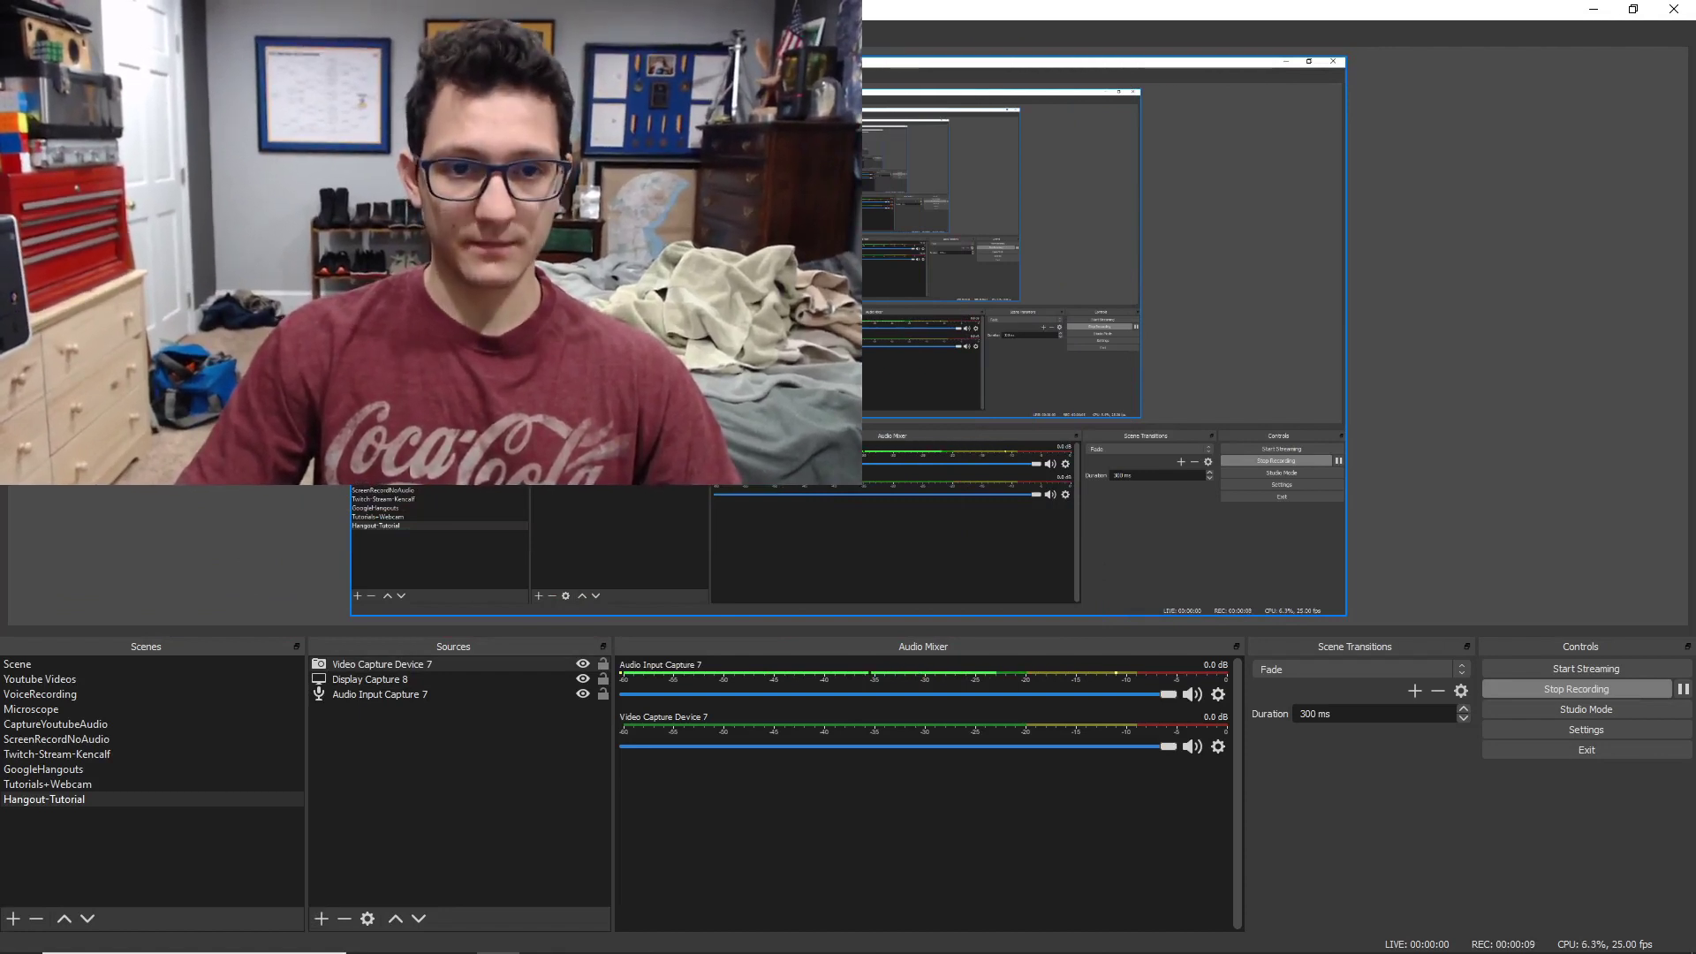
double_click(443, 665)
scroll(809, 607, "down", 1)
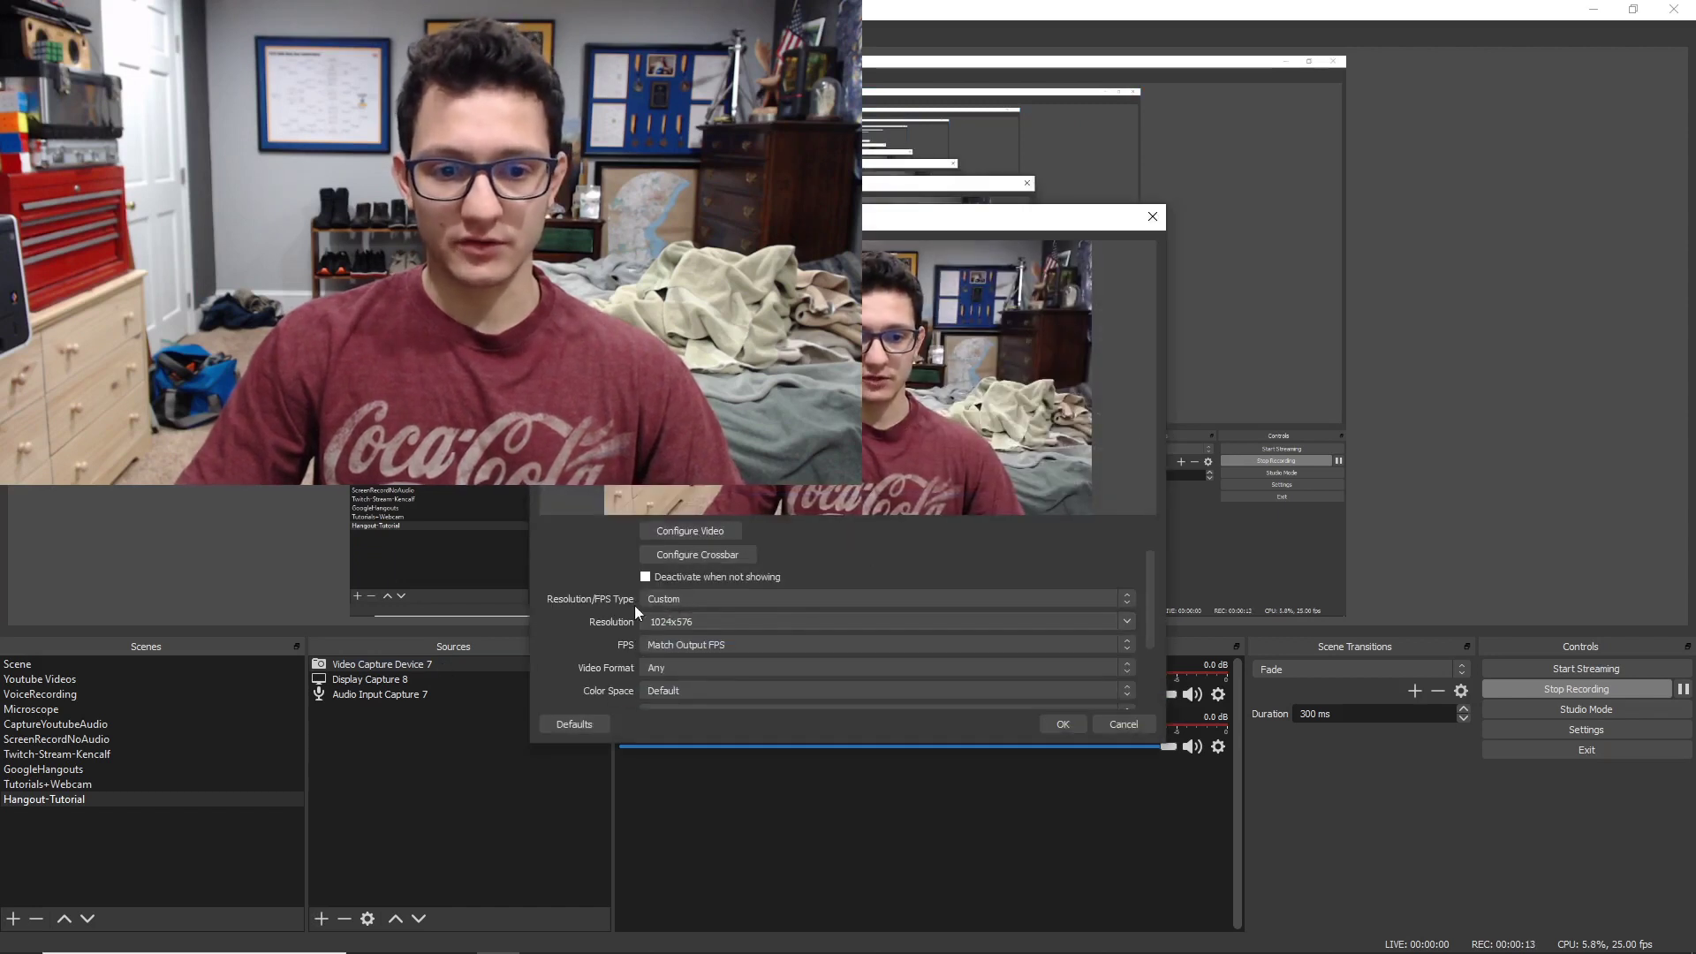
left_click(726, 599)
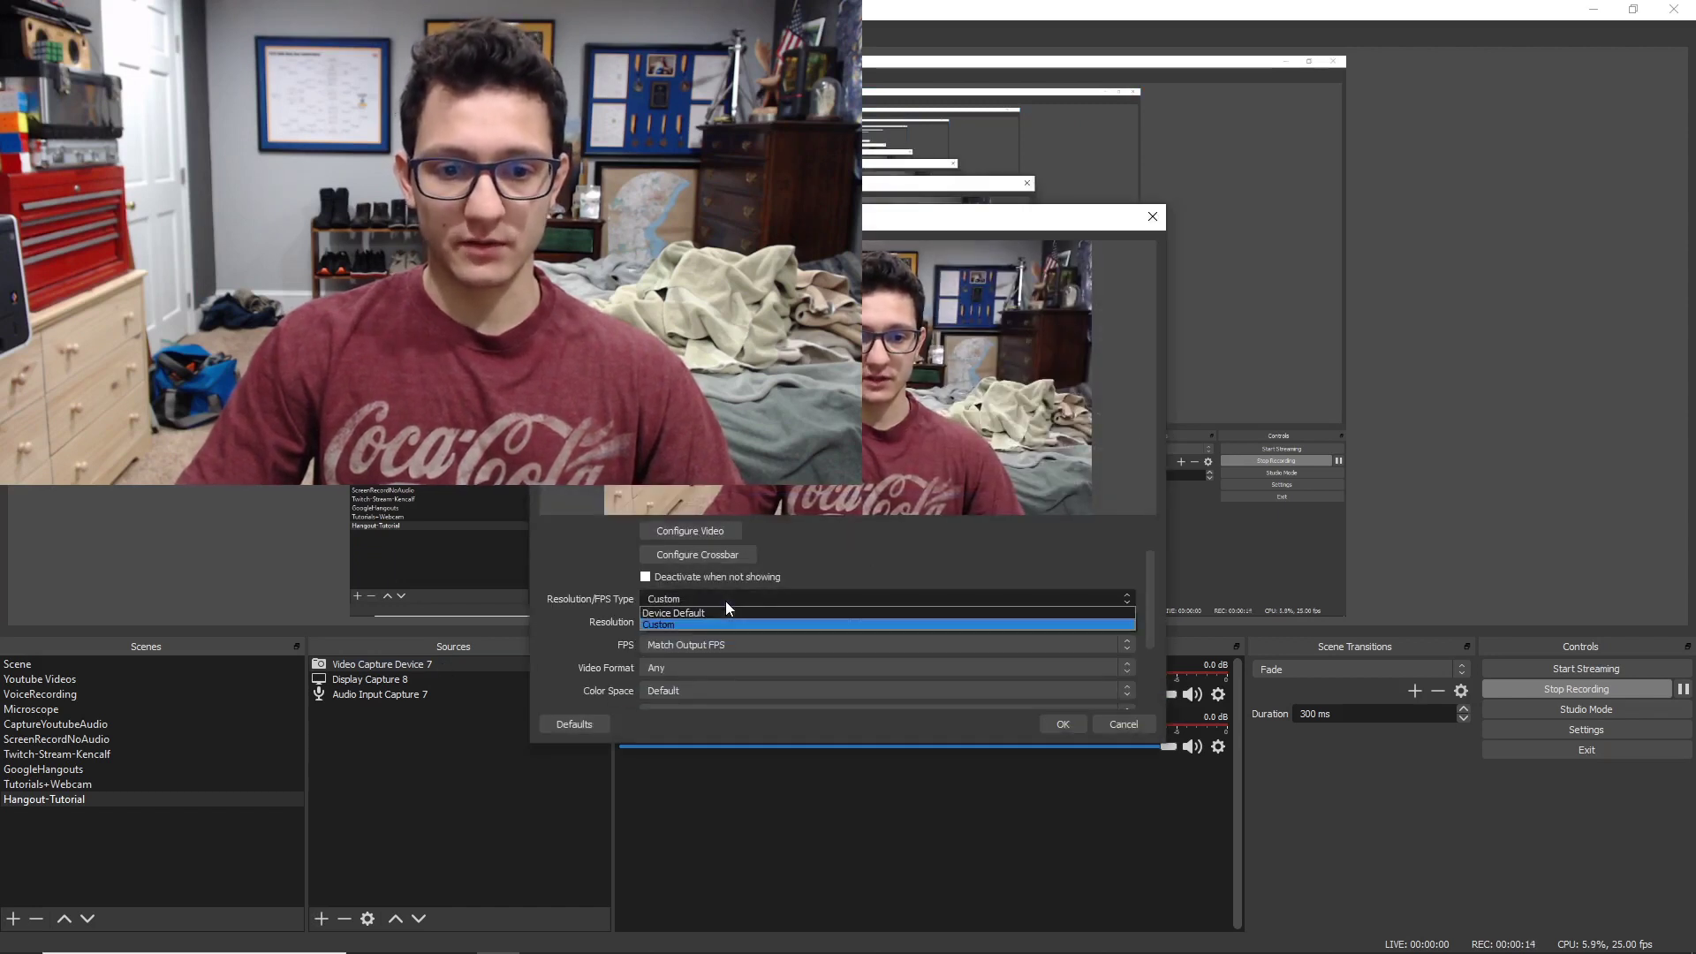
left_click(664, 624)
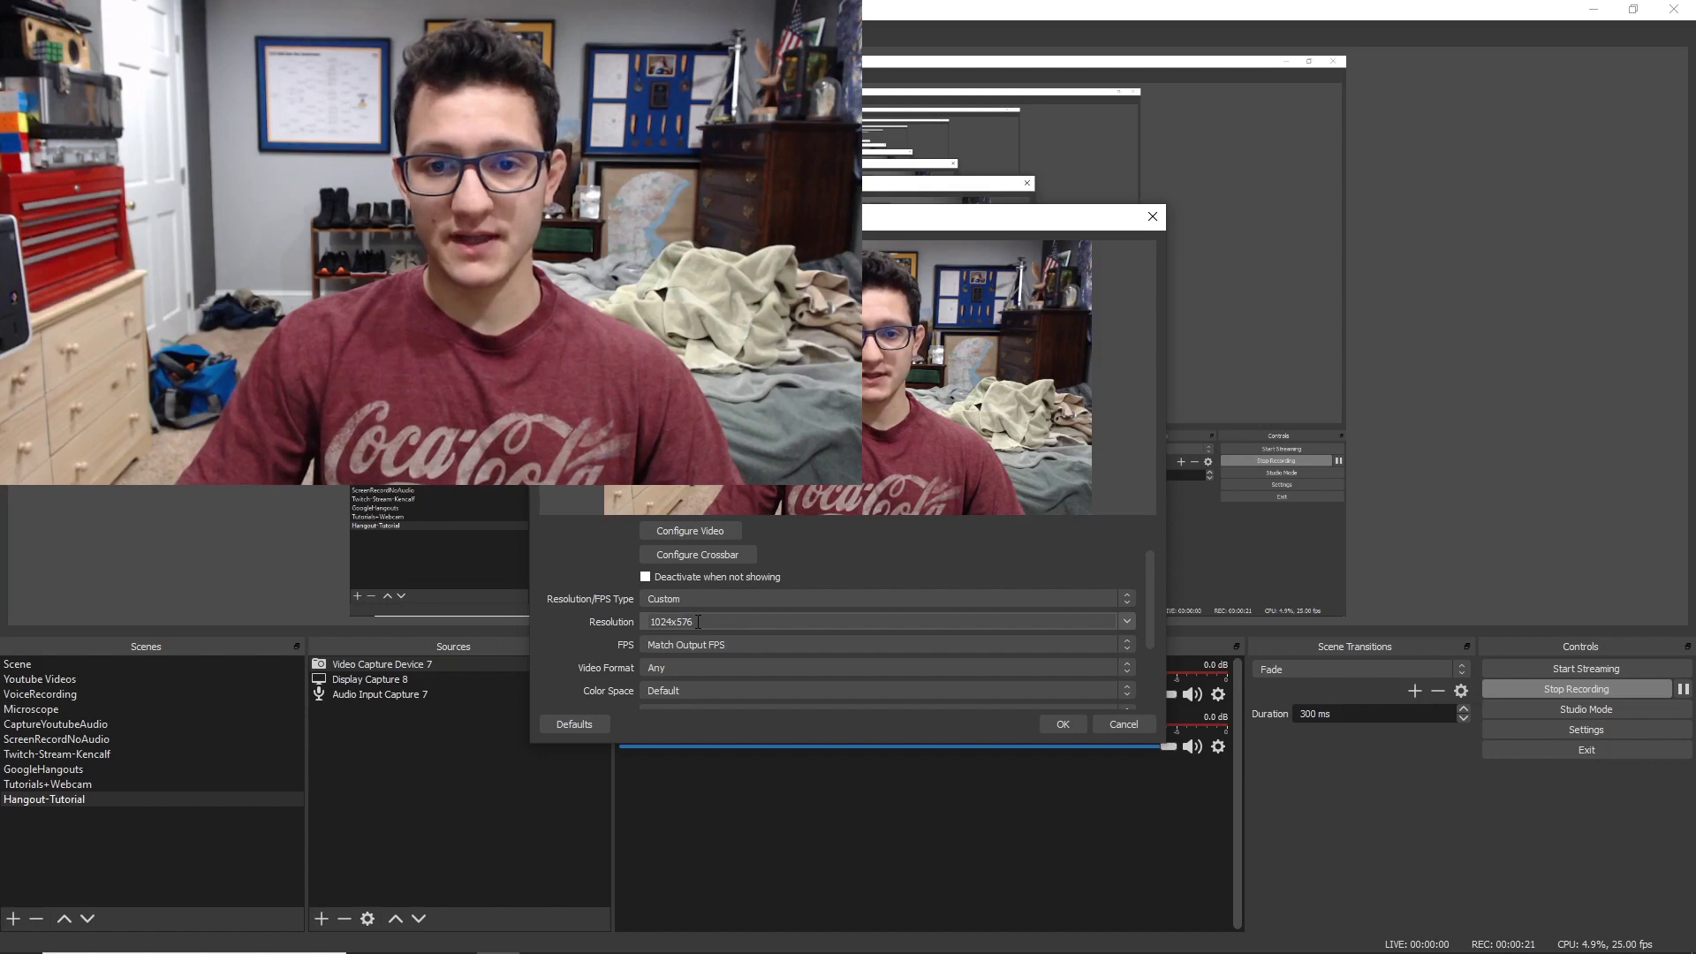
left_click(1074, 728)
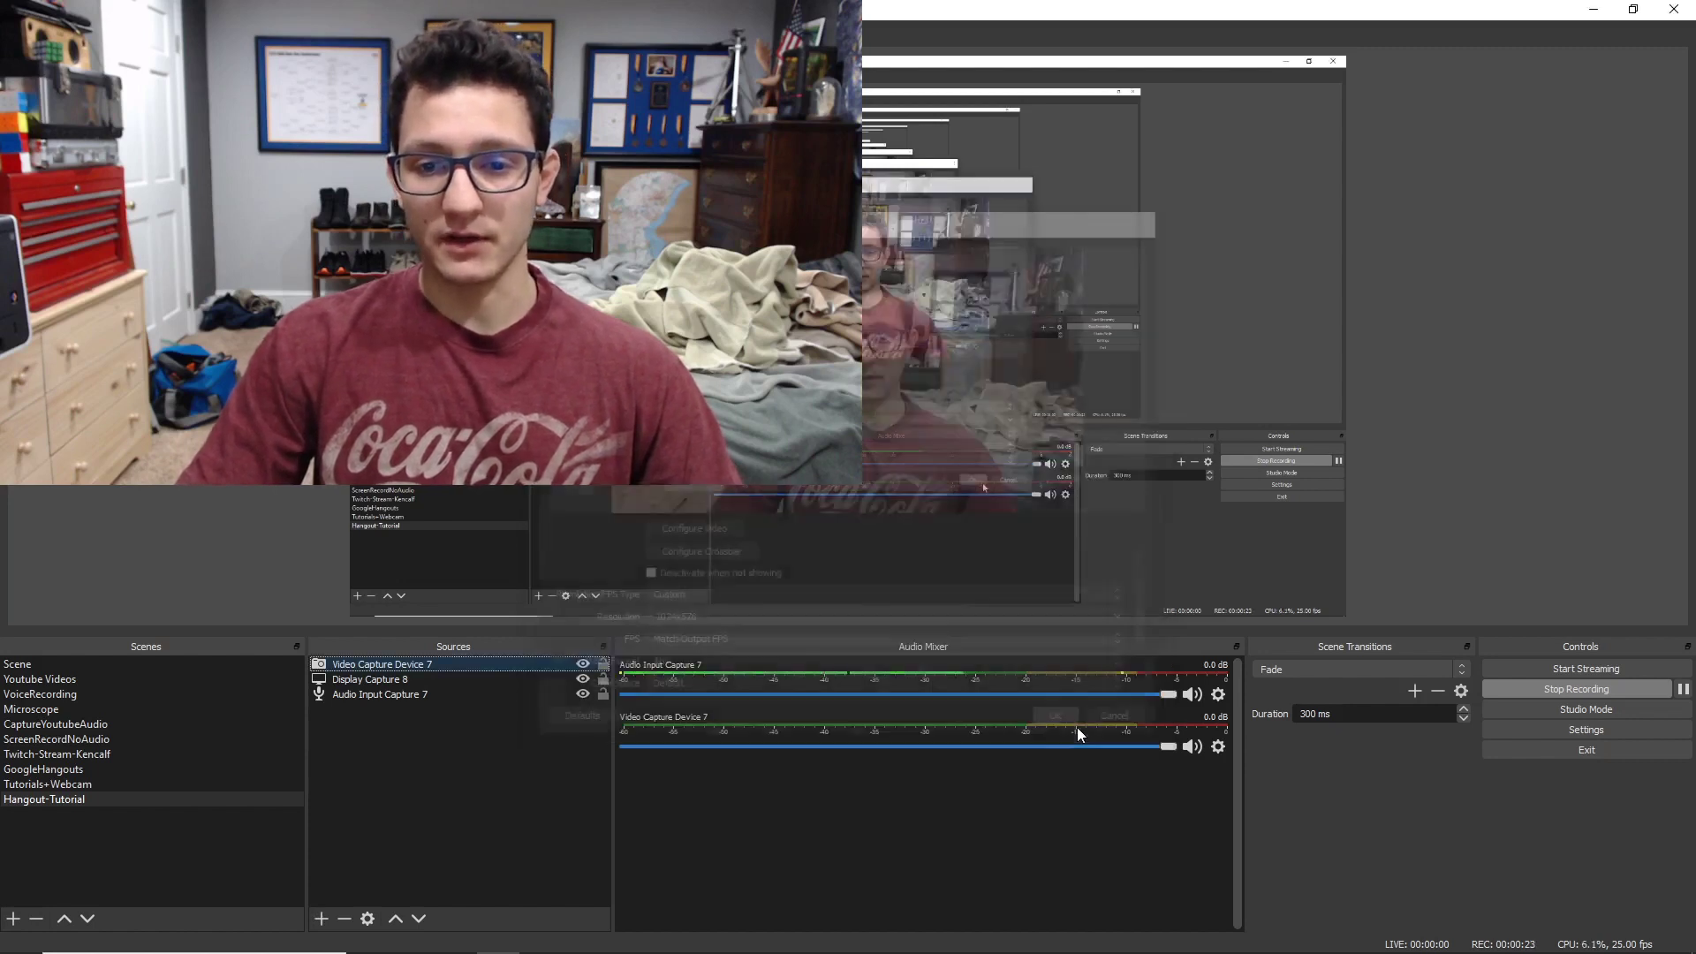
Add Image 6 with Webcam-Overlay.png and shrink it to frame the top-left webcam.
left_click(489, 598)
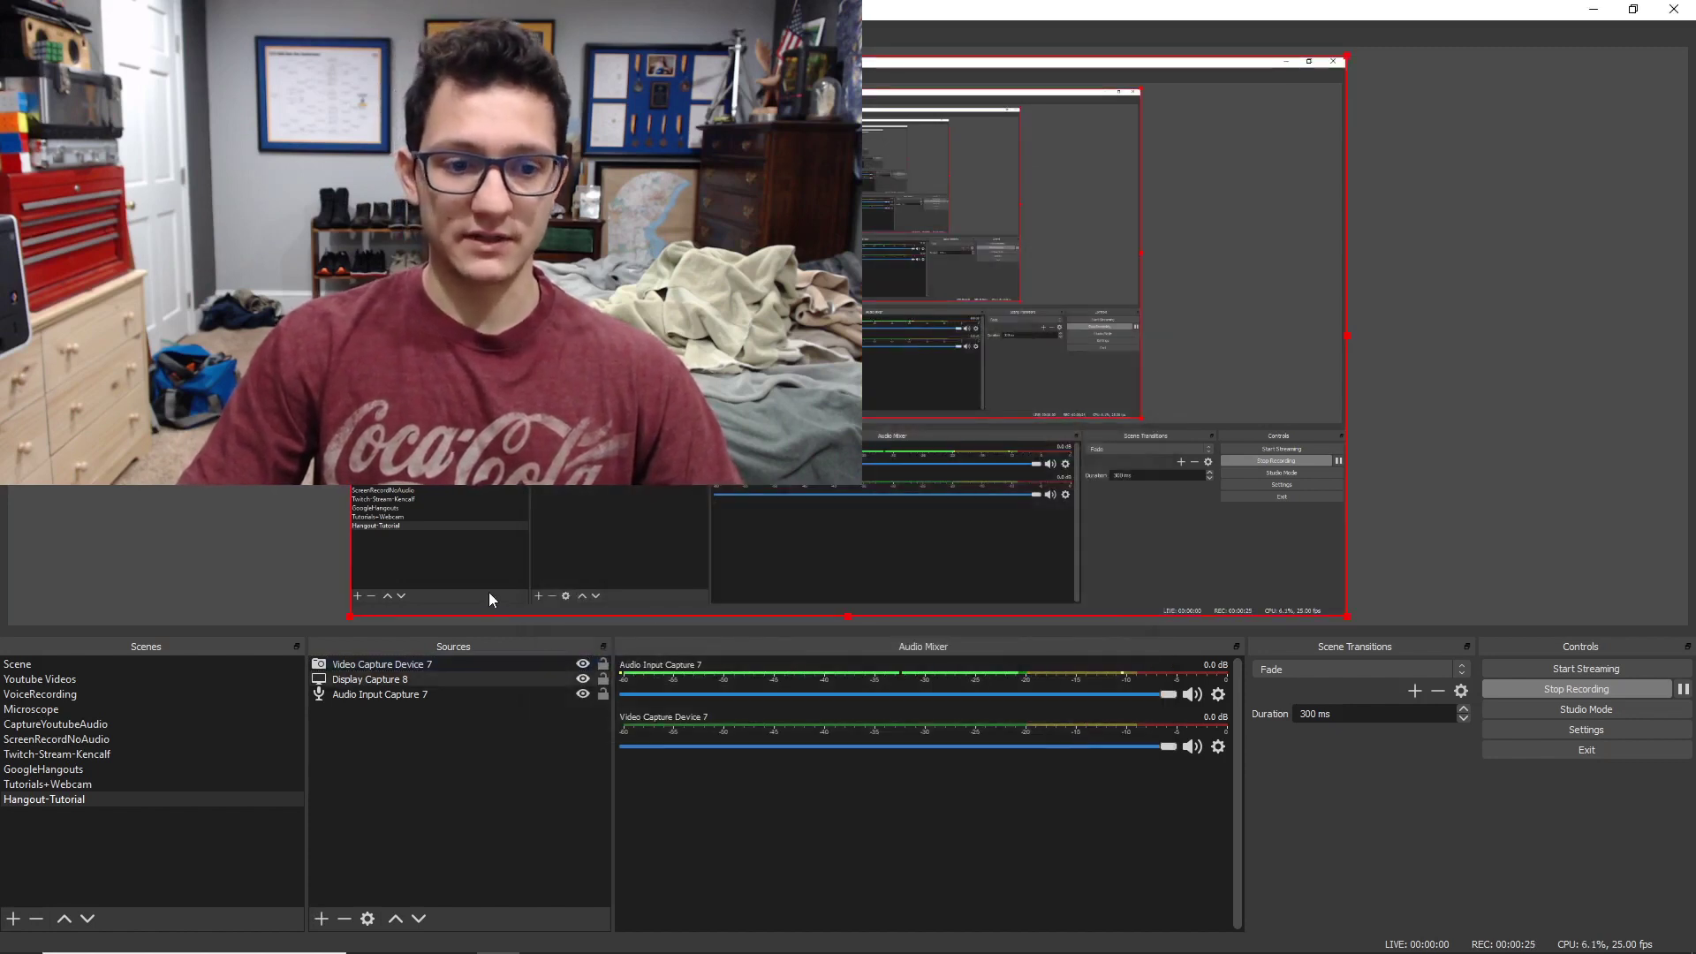
left_click(500, 728)
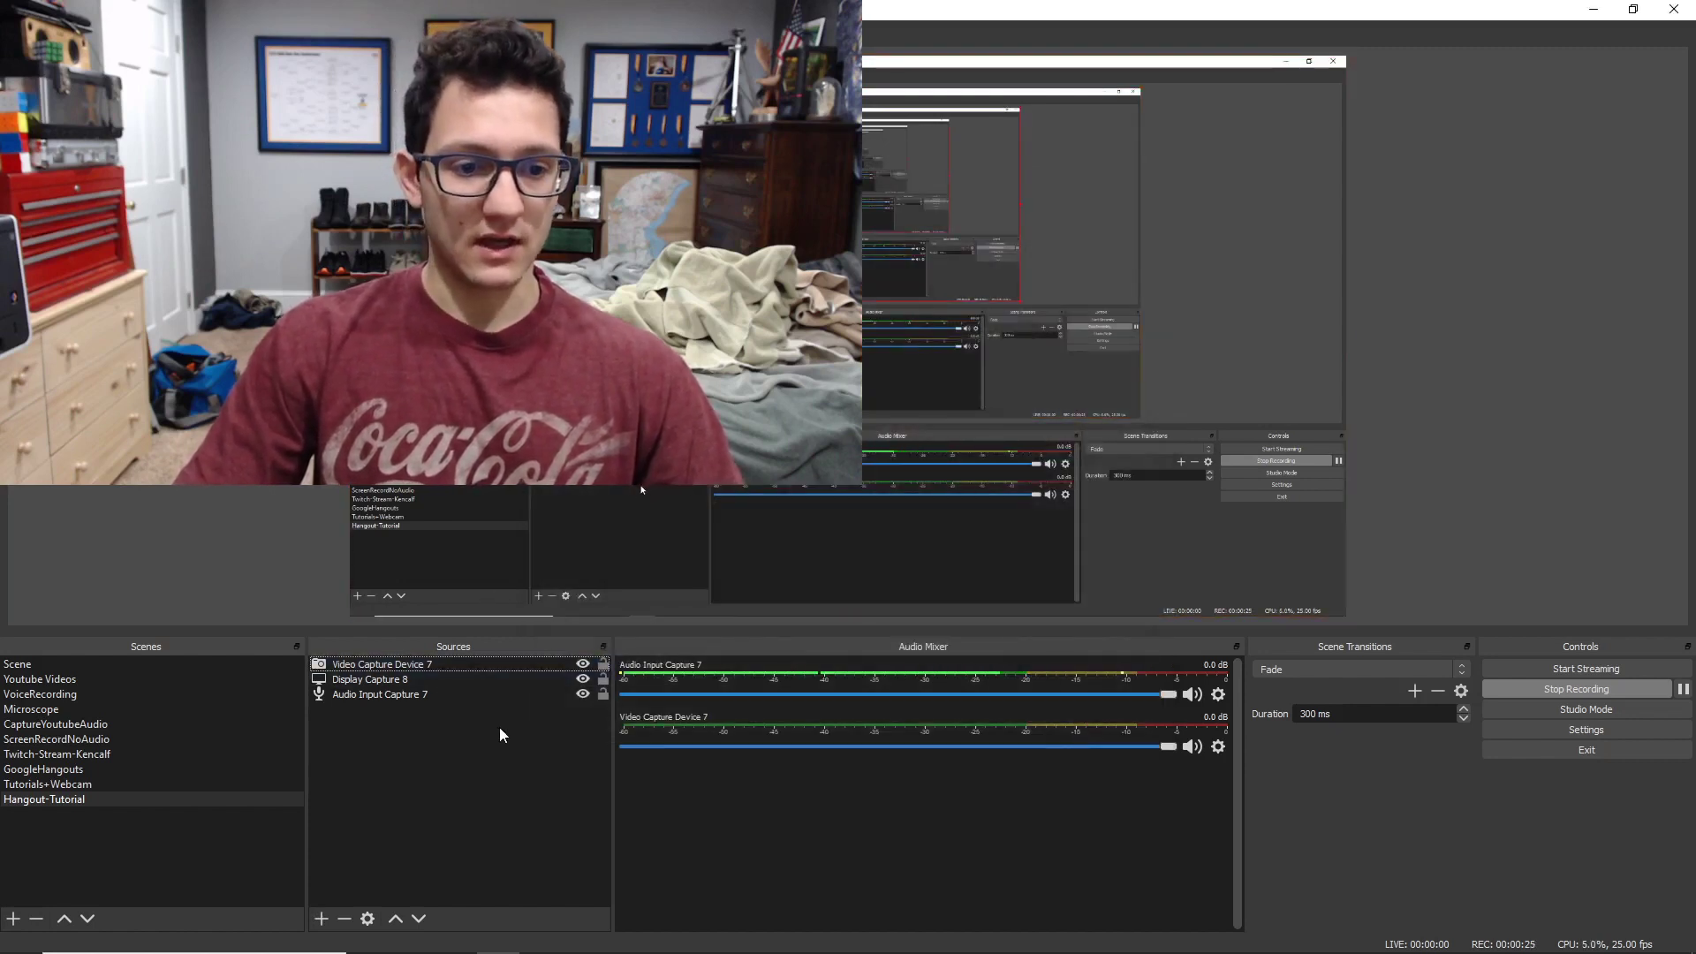
left_click(321, 919)
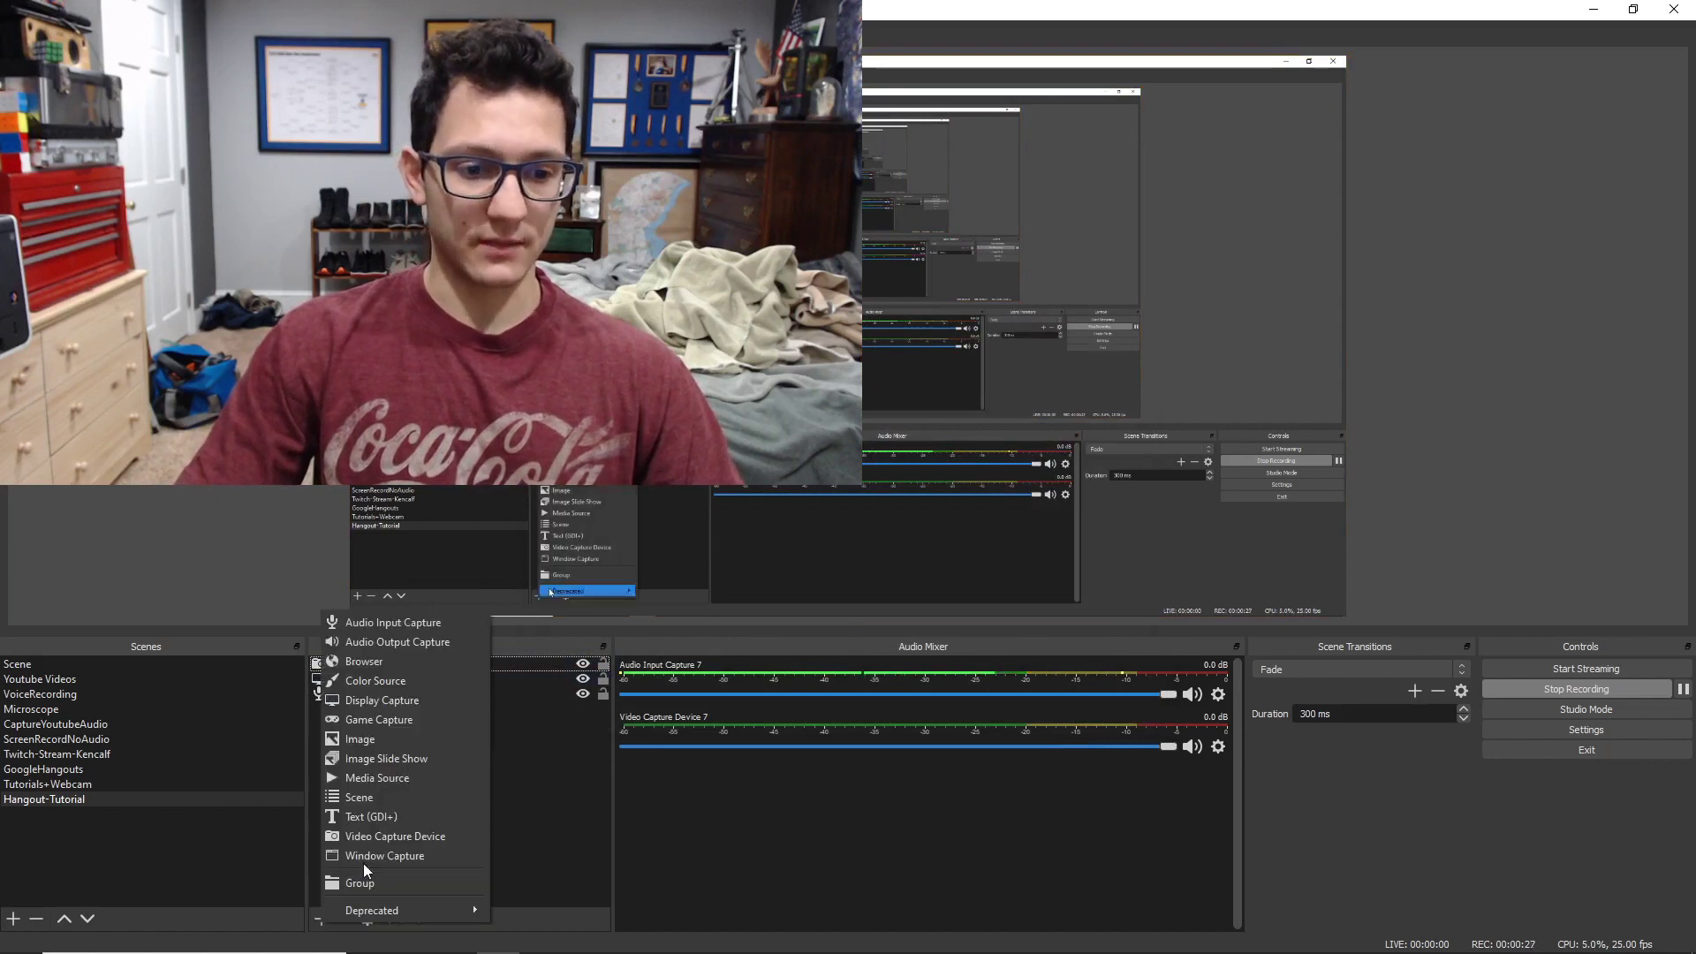
left_click(412, 741)
left_click(894, 608)
left_click(1111, 595)
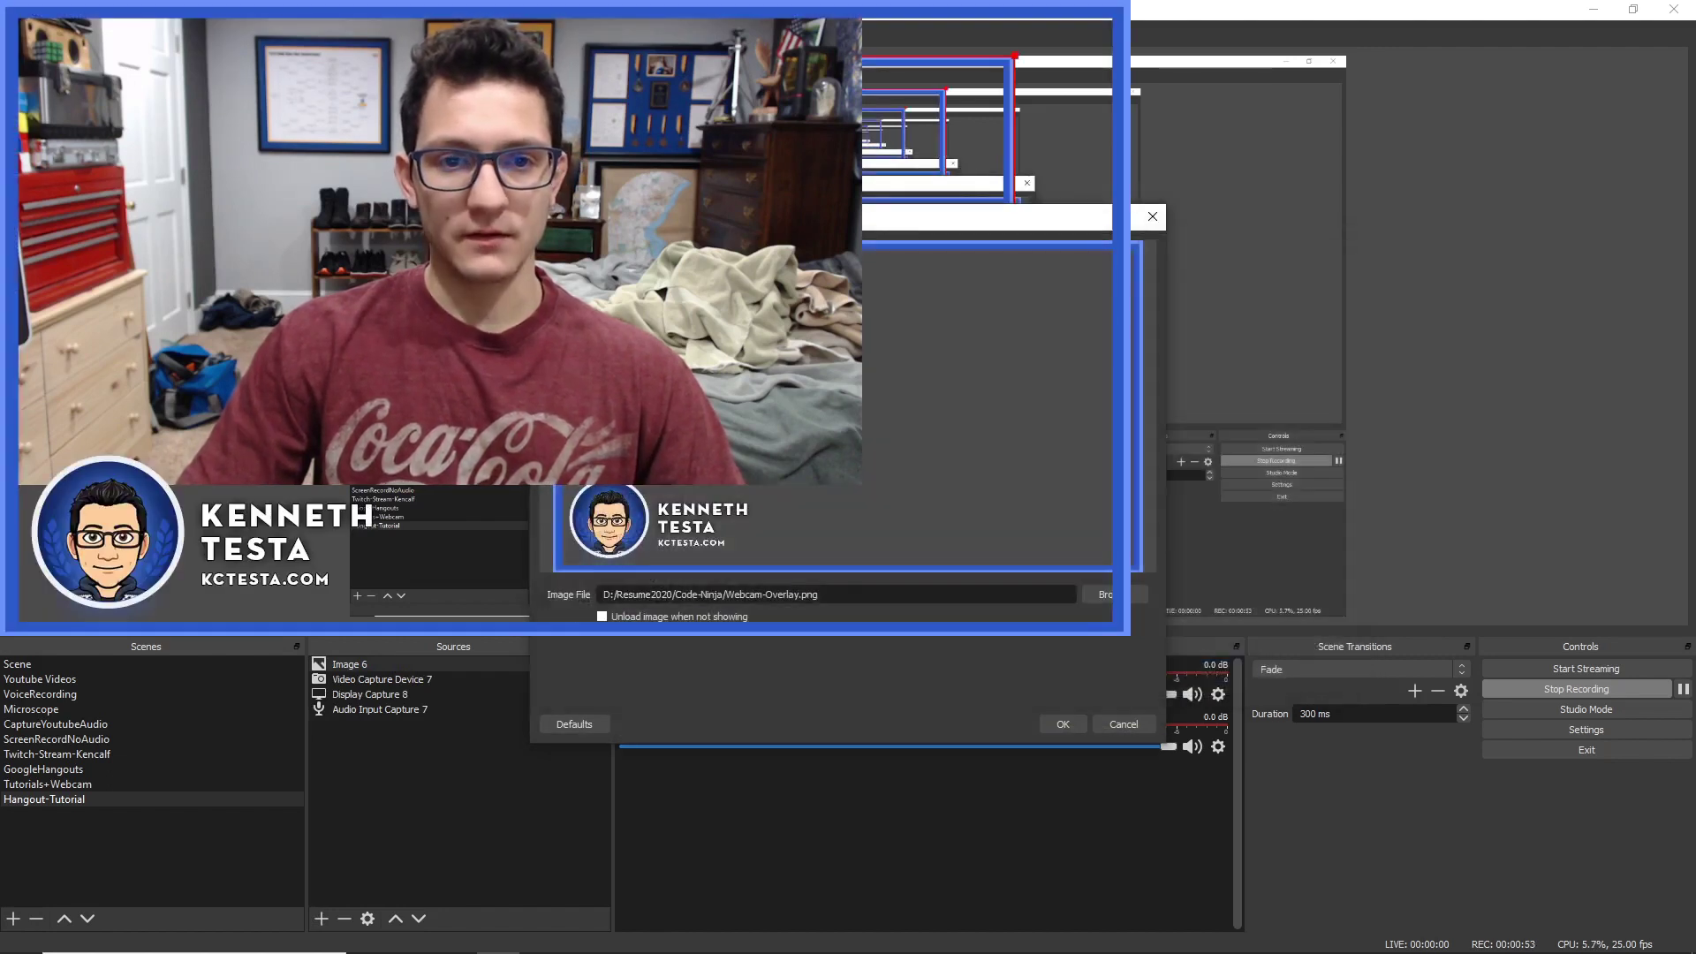
left_click(1063, 725)
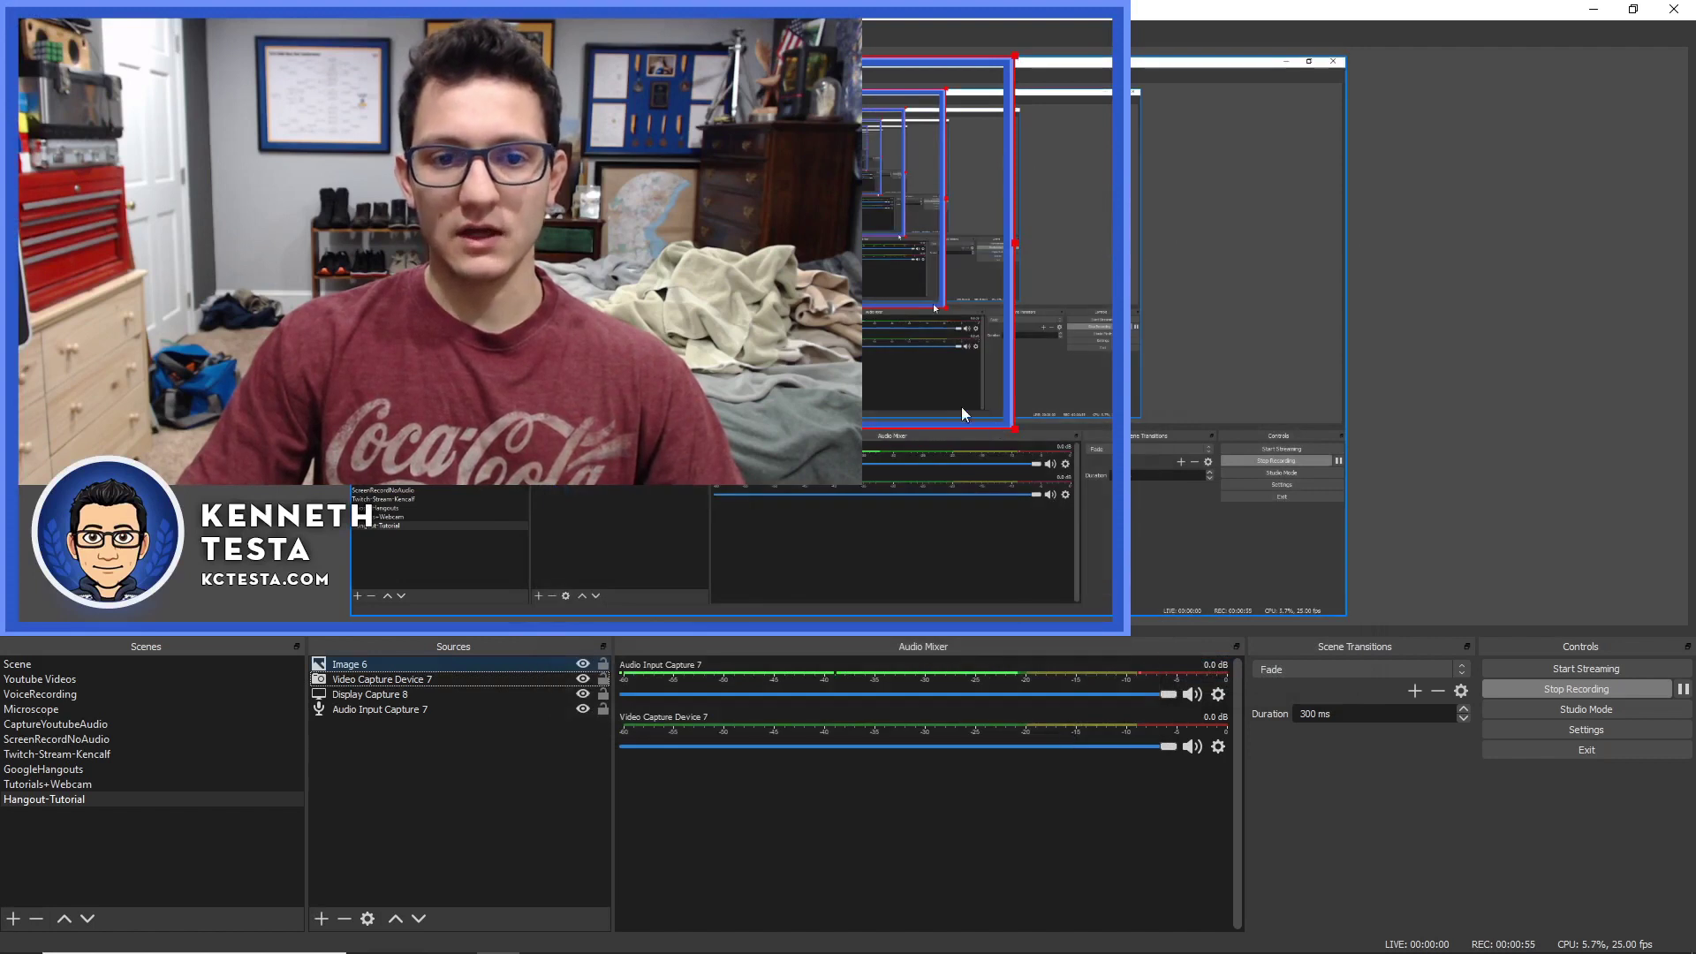
left_click_drag(1014, 427, 743, 274)
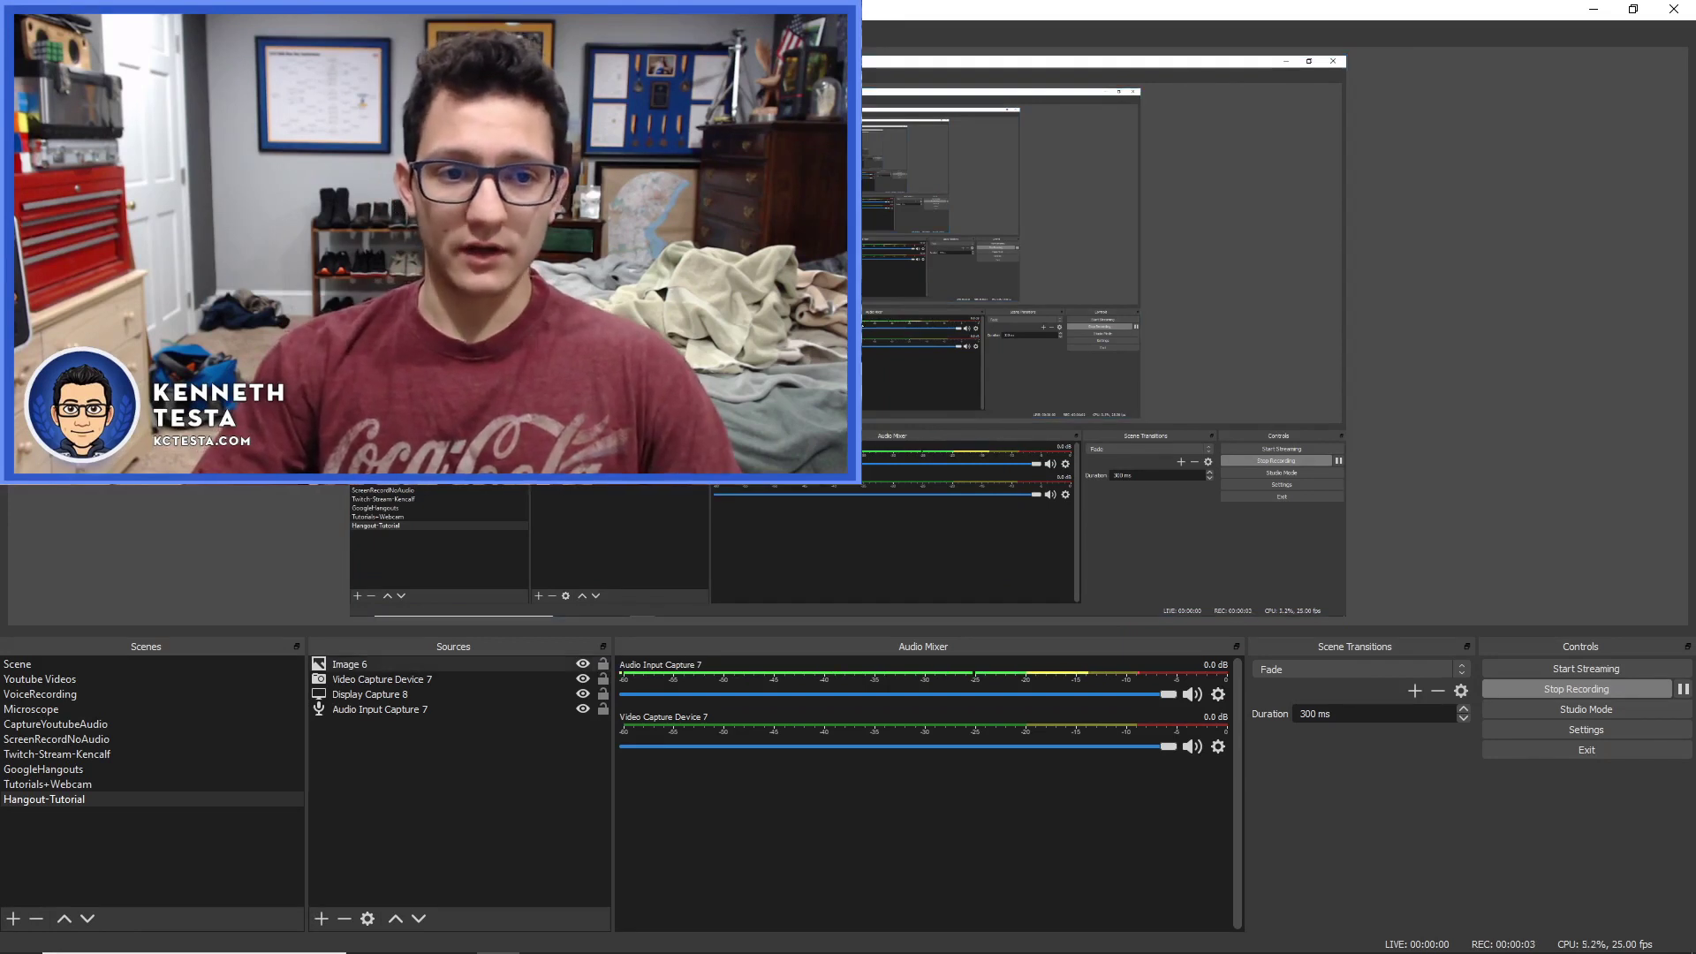
Move the VirtualCam dialog aside and keep OBS-Camera as the target camera.
left_click(877, 332)
key("Escape")
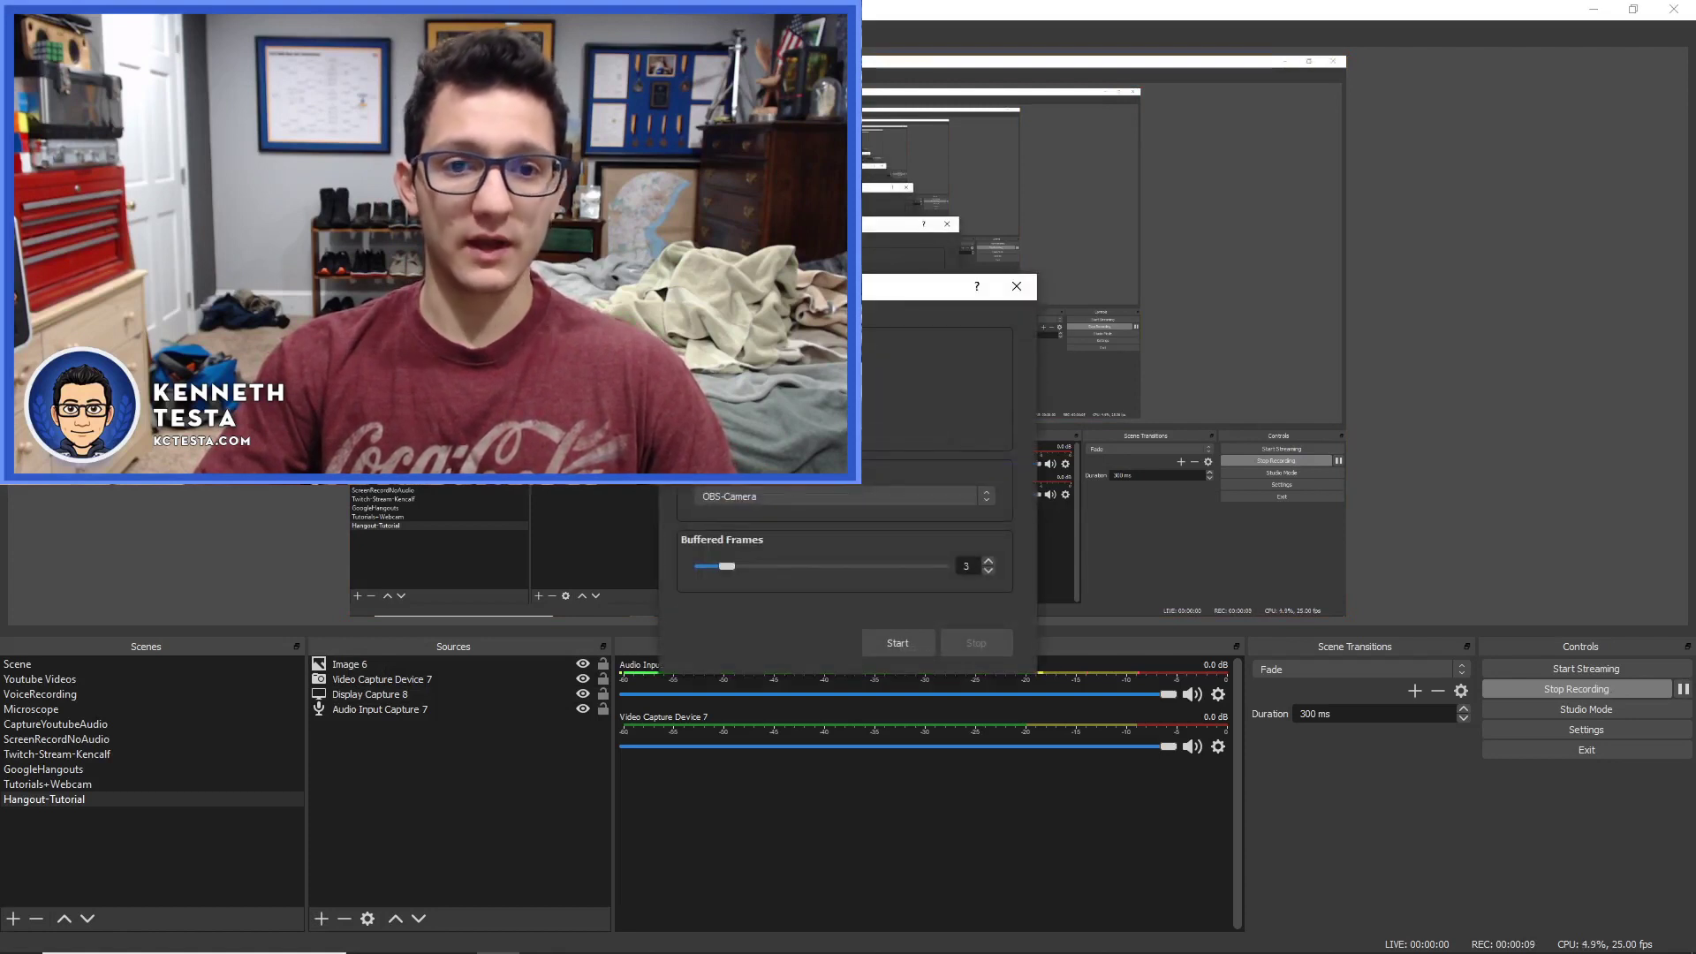
left_click_drag(841, 293, 1262, 184)
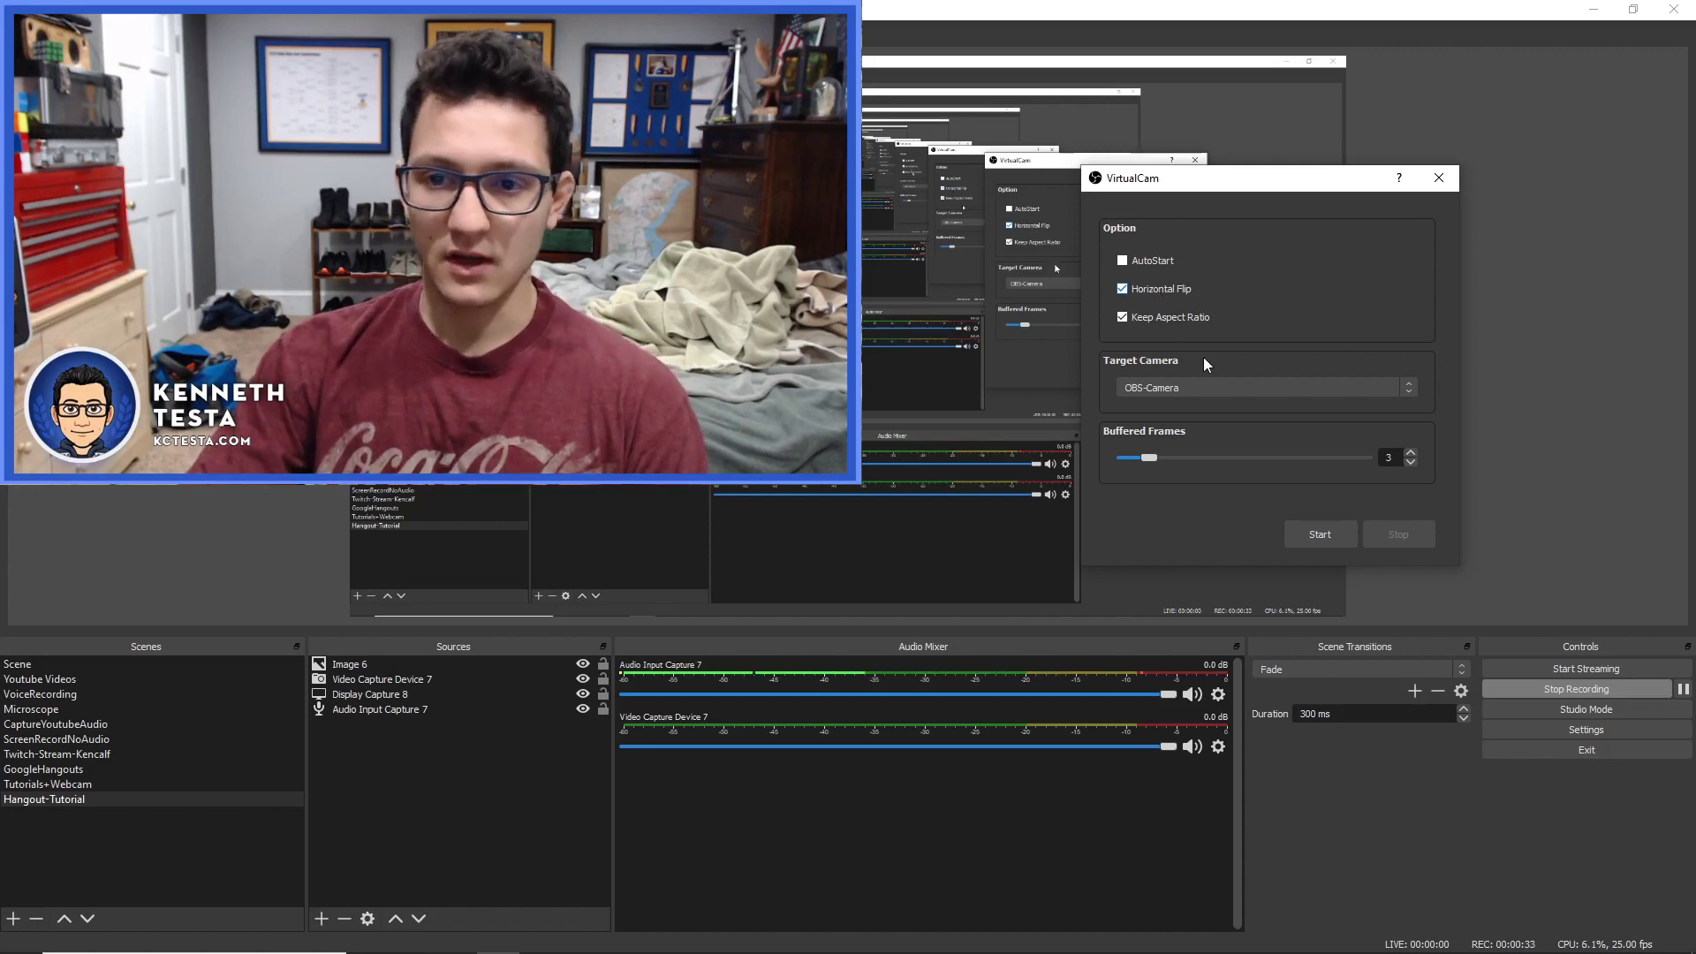
left_click(1224, 388)
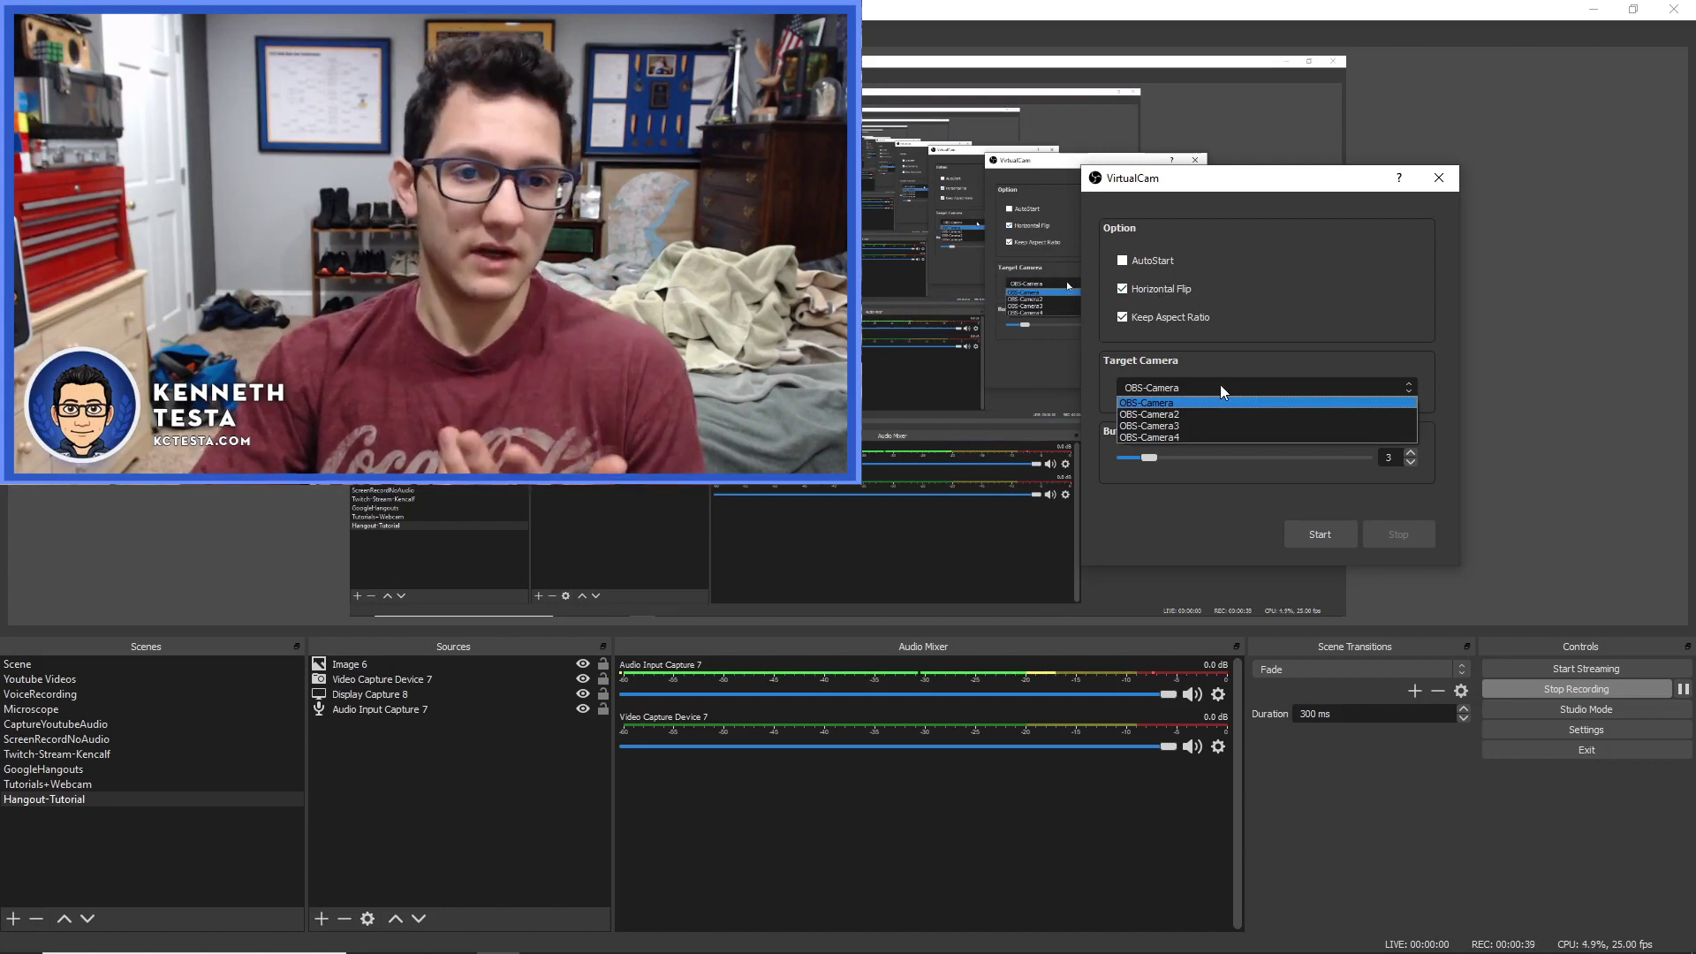
left_click(1180, 405)
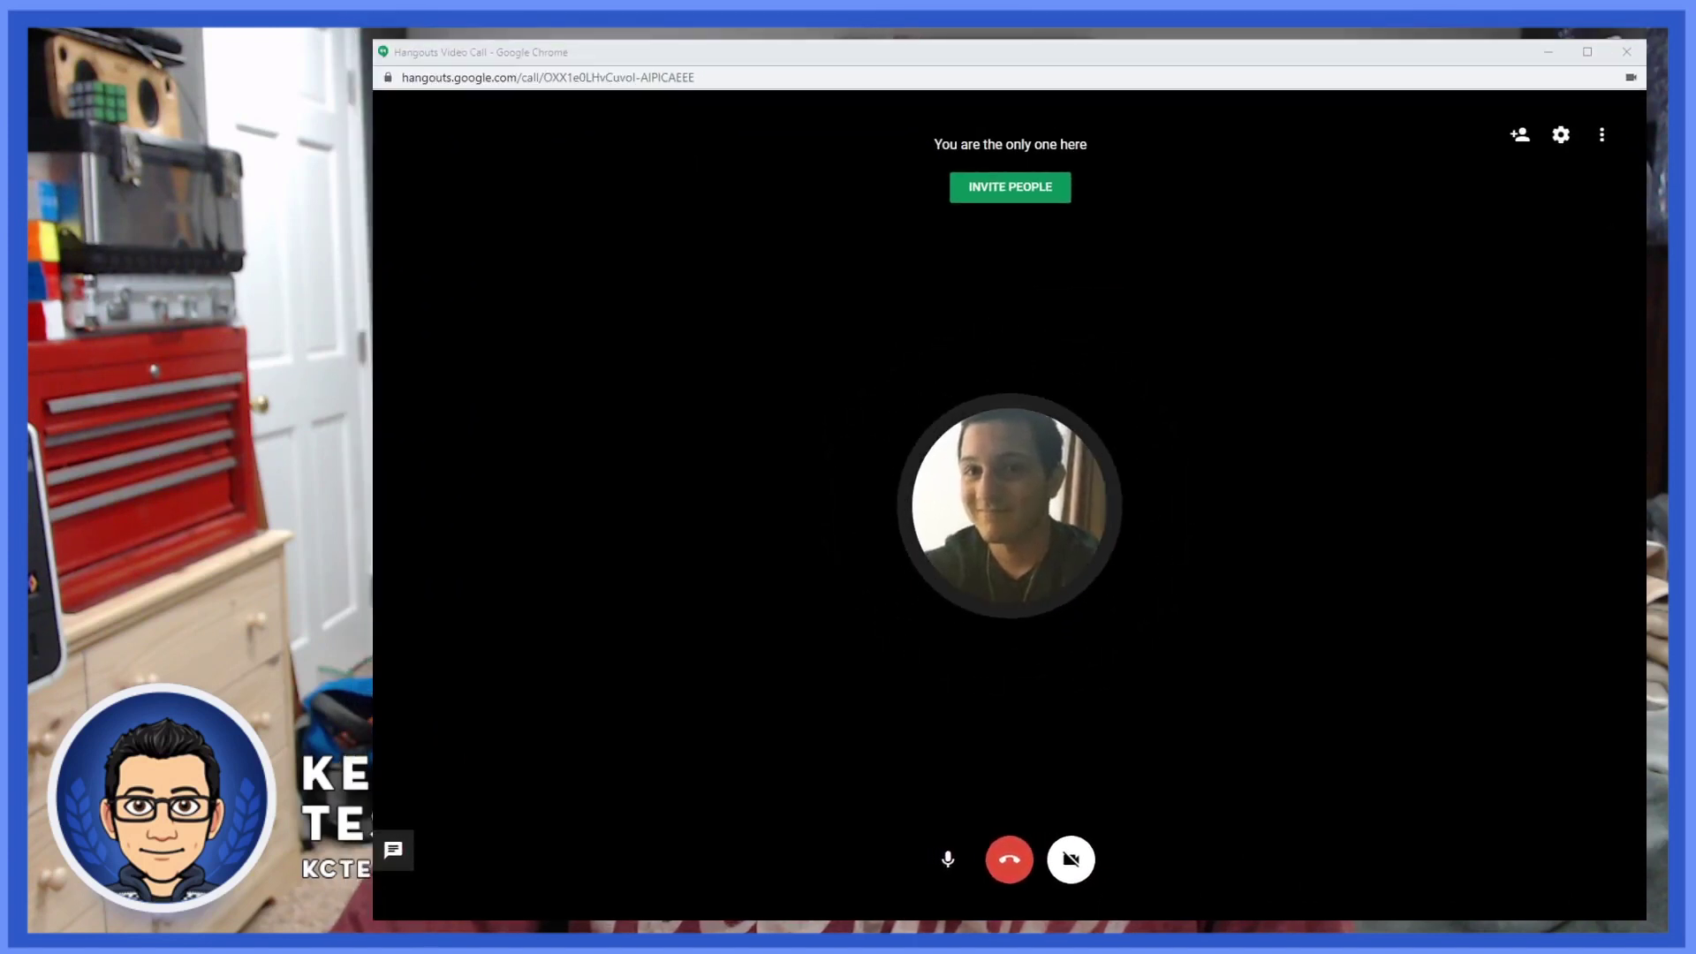
Switch the Hangouts call's video device to OBS-Camera in the call settings.
left_click(825, 878)
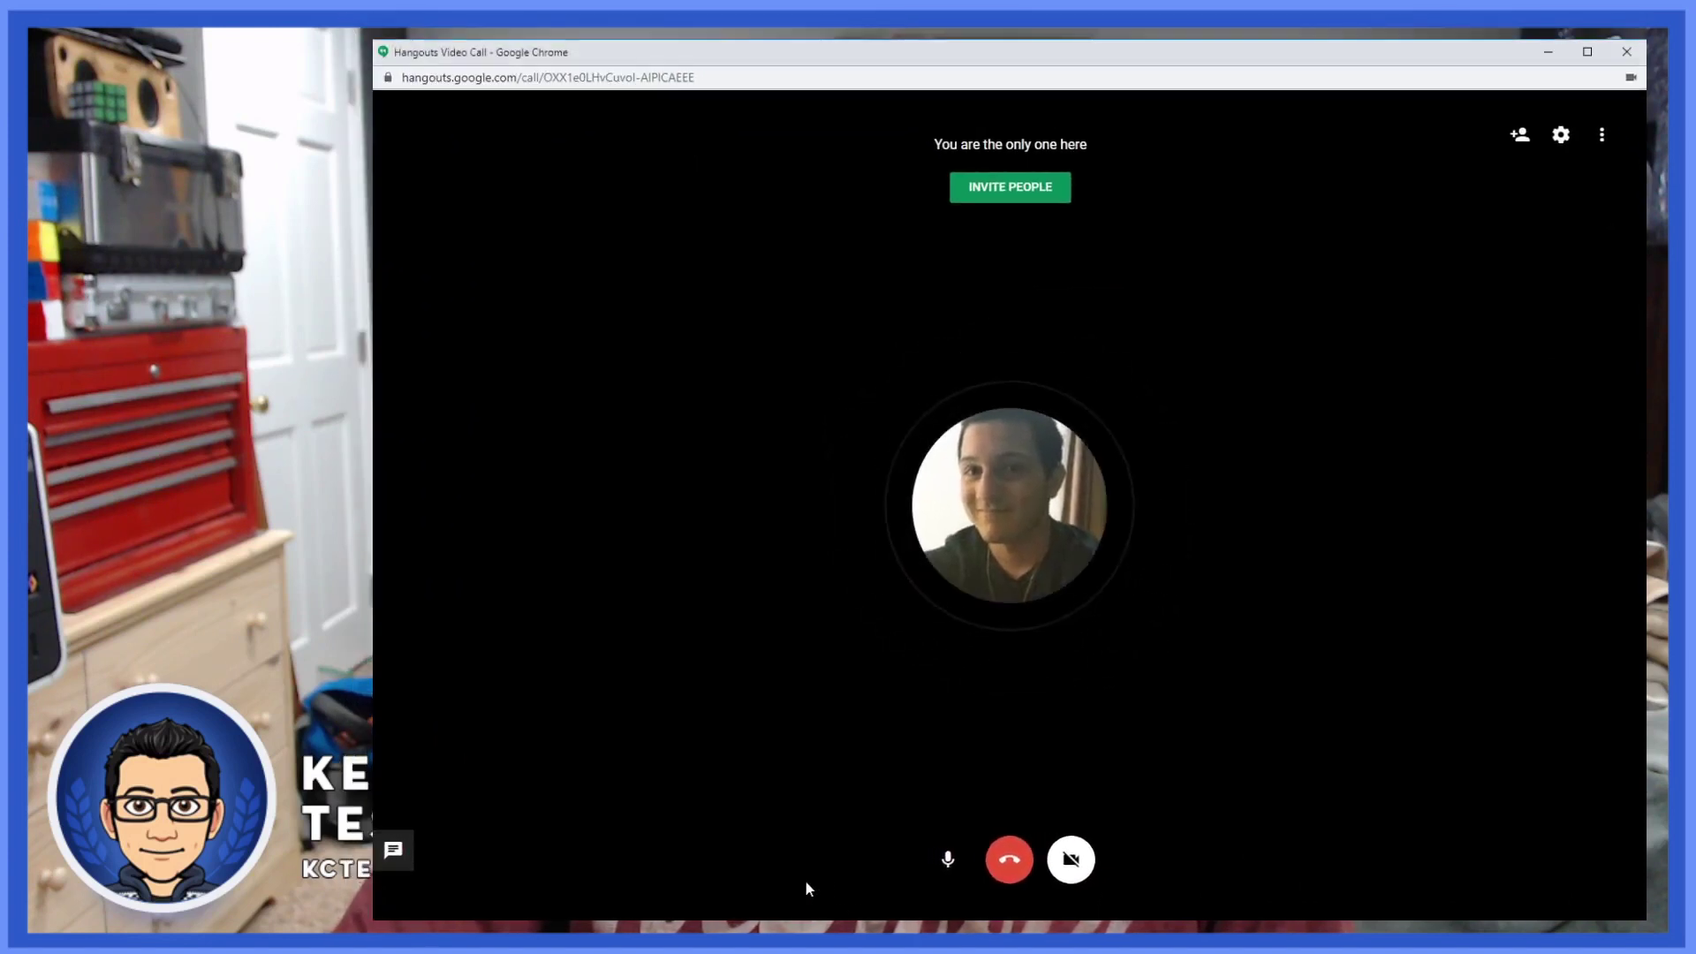
left_click(1561, 135)
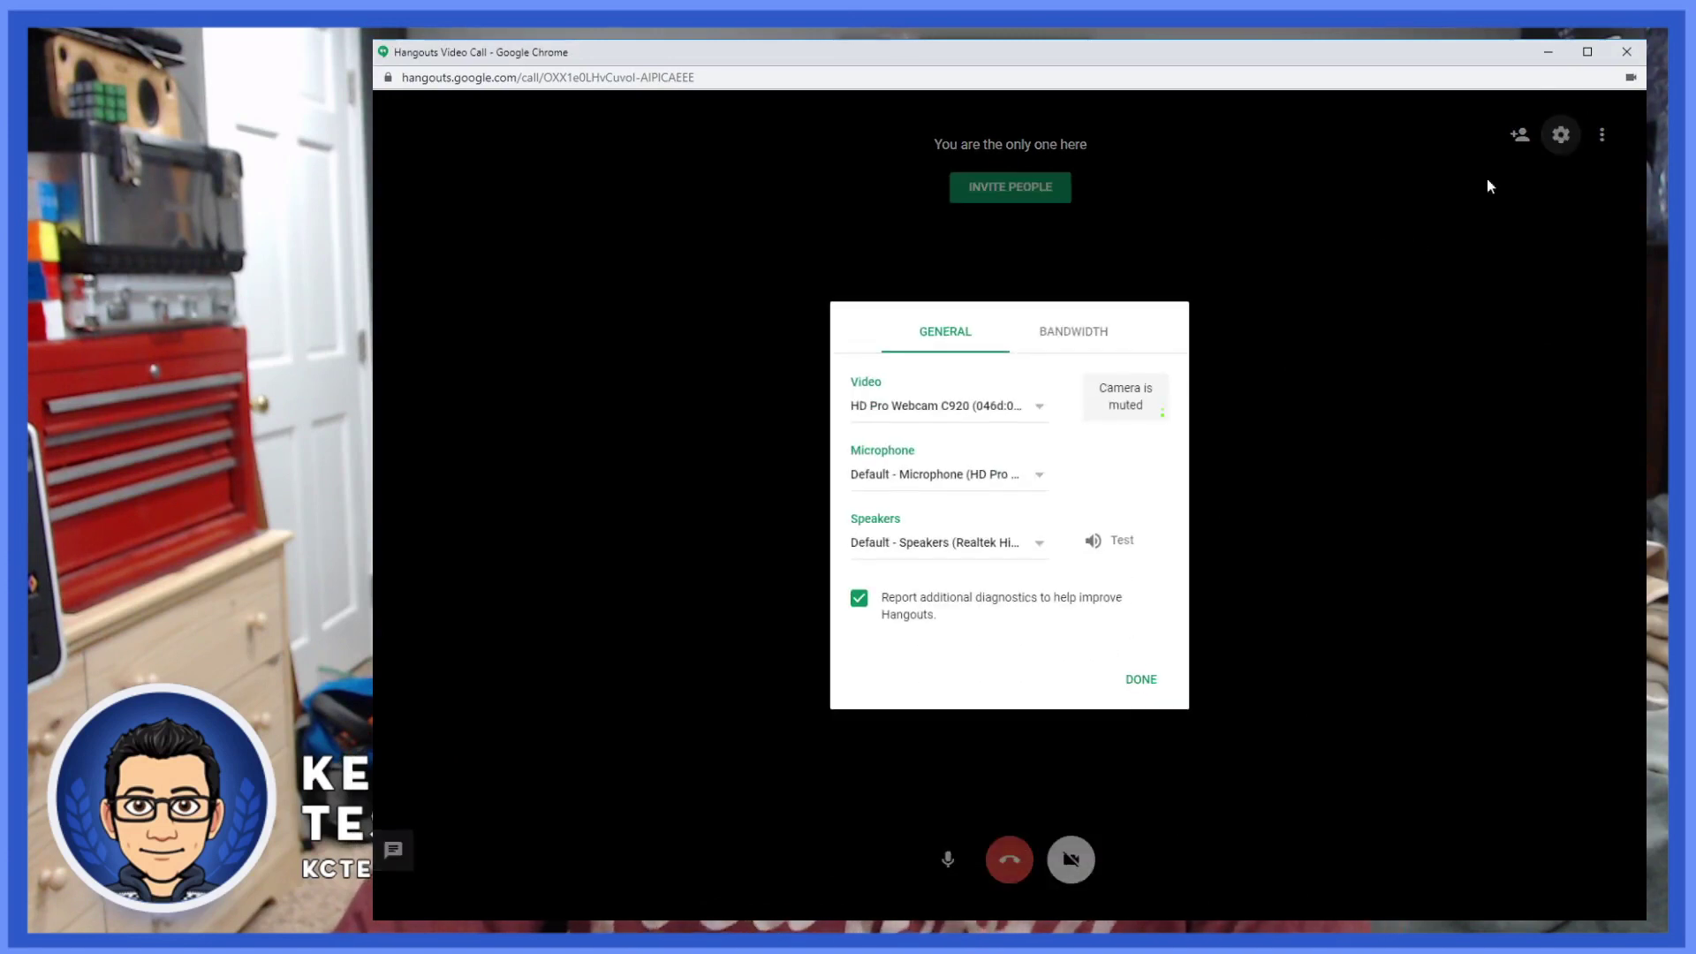
left_click(949, 417)
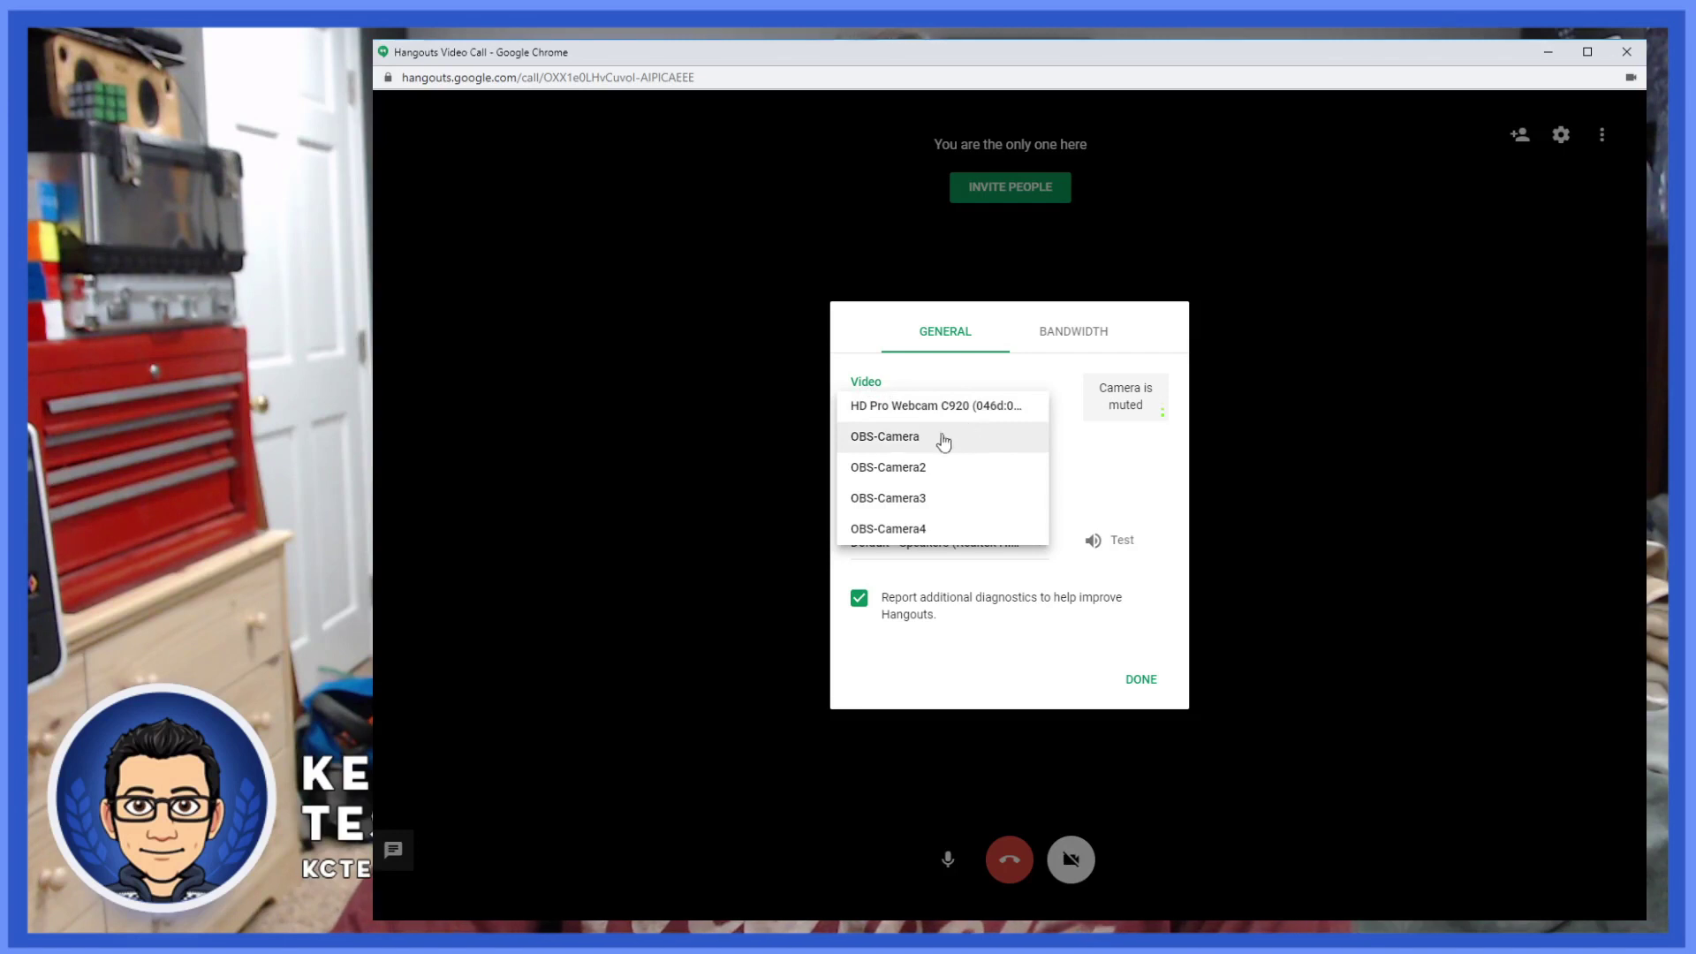
left_click(913, 446)
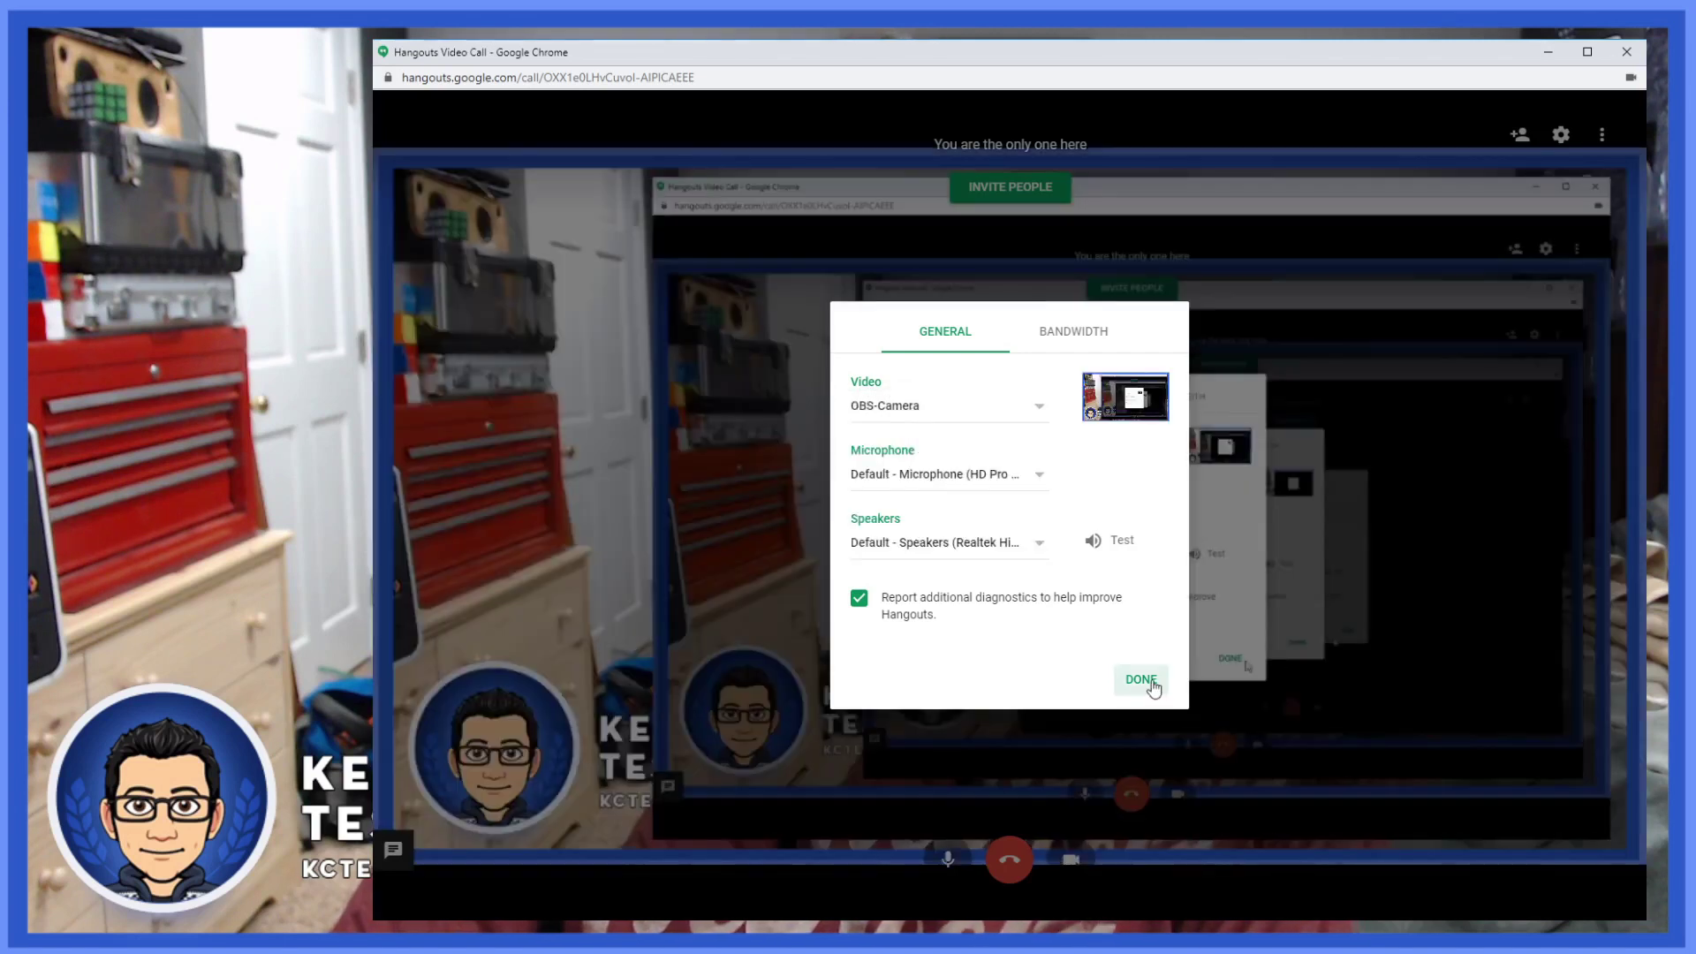
left_click(1147, 680)
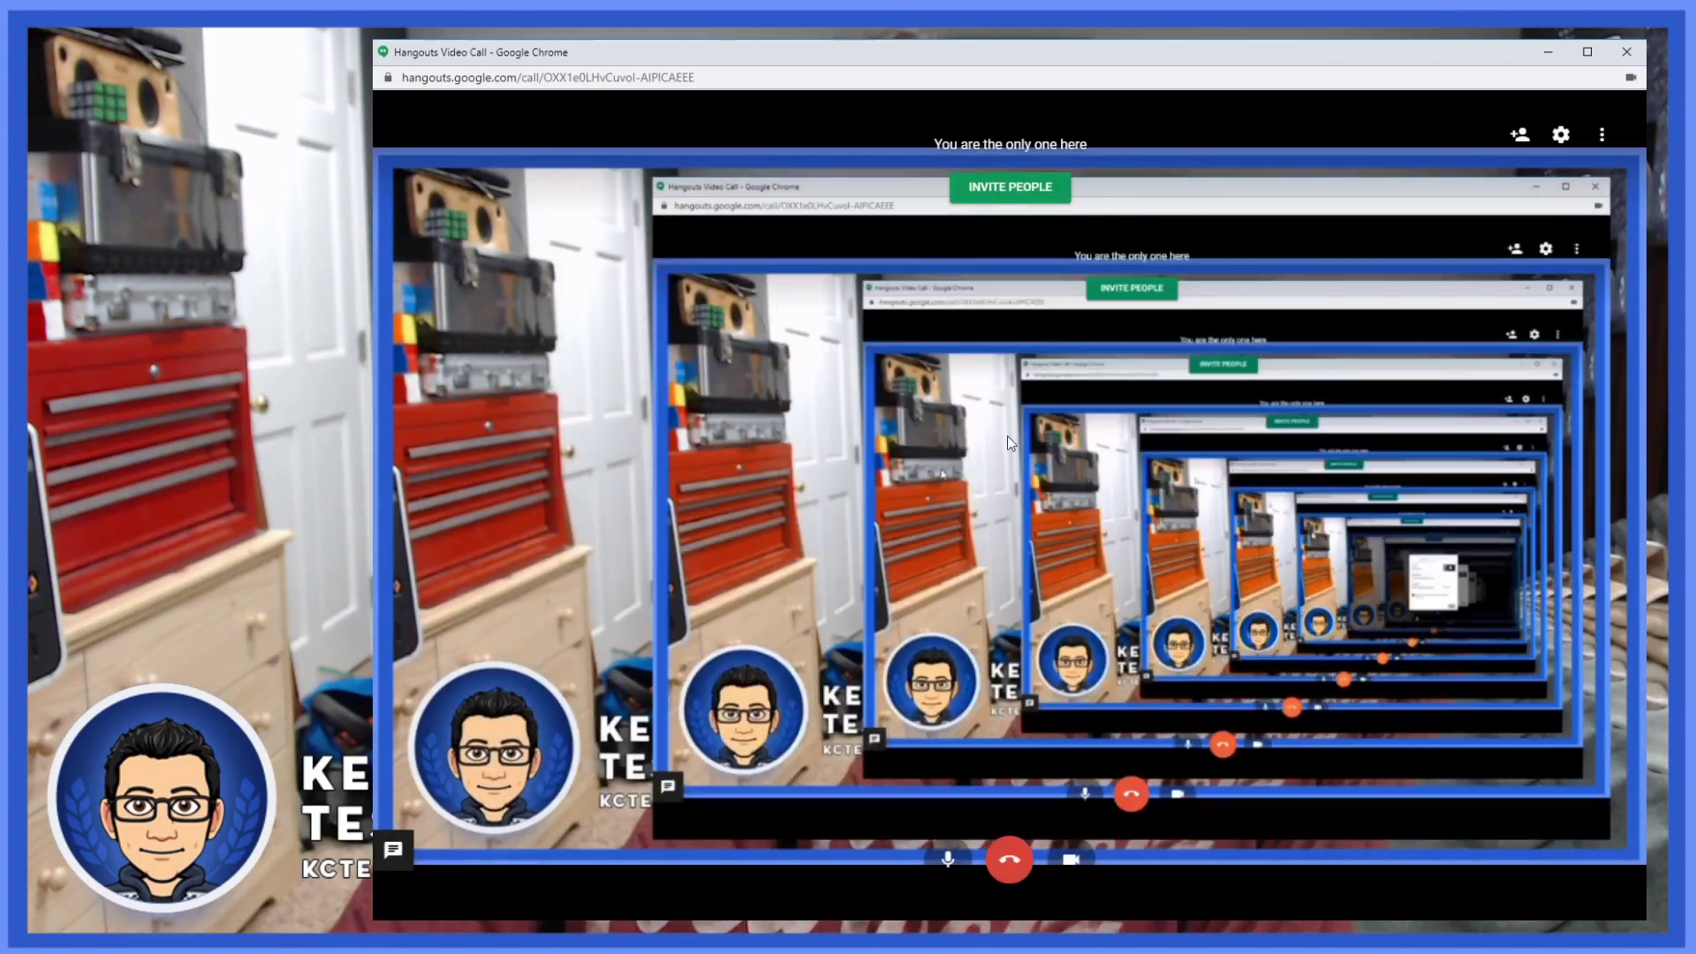